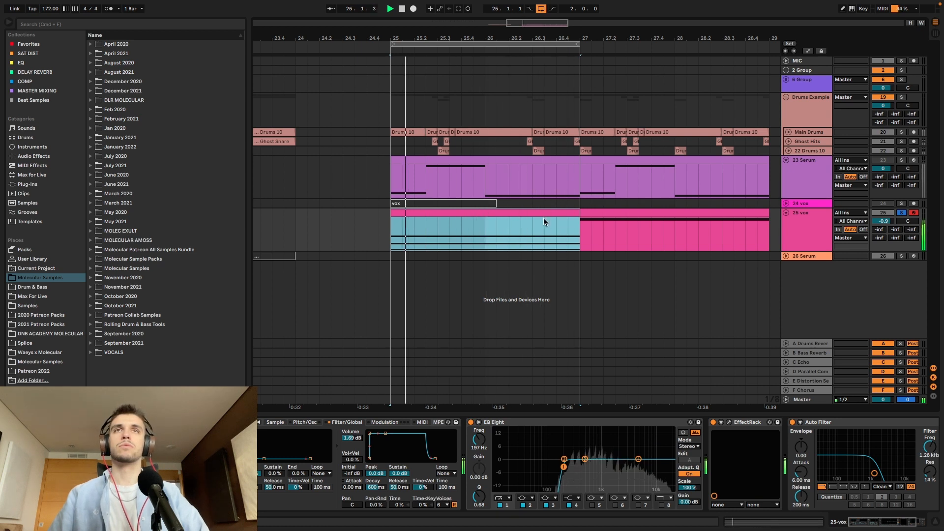
- Loop and play the vox clip at bars 27 to 29, and move the loop back to bars 25 to 27
{"action": "left_click", "coordinate": [605, 213]}
{"action": "key", "text": "space"}
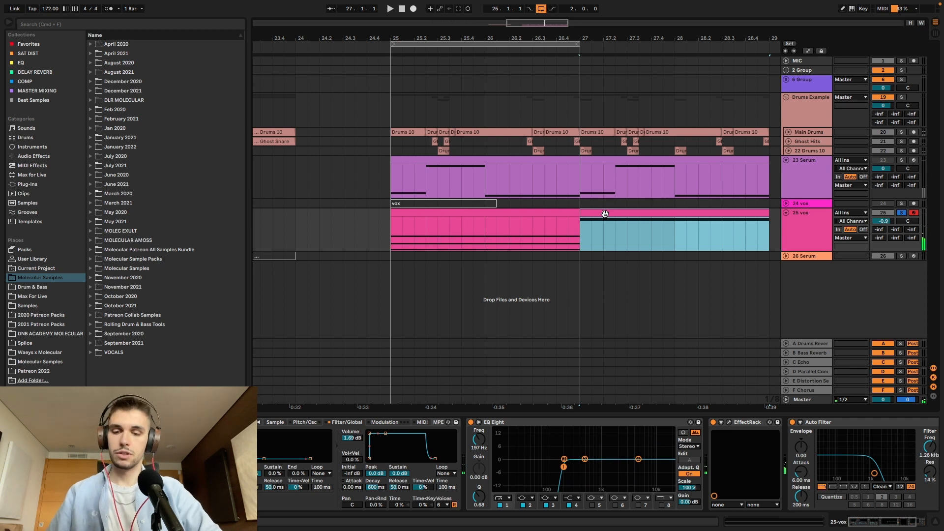
{"action": "key", "text": "super+l"}
{"action": "key", "text": "space"}
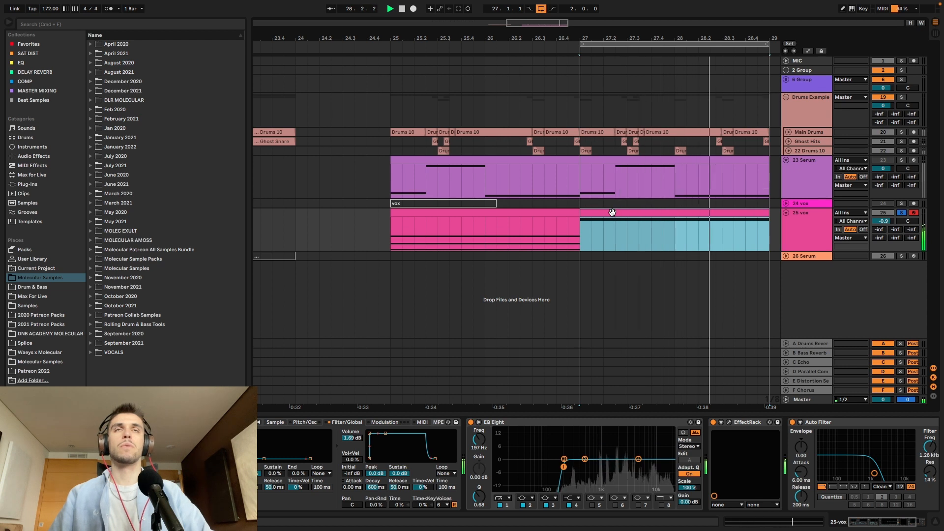
{"action": "key", "text": "space"}
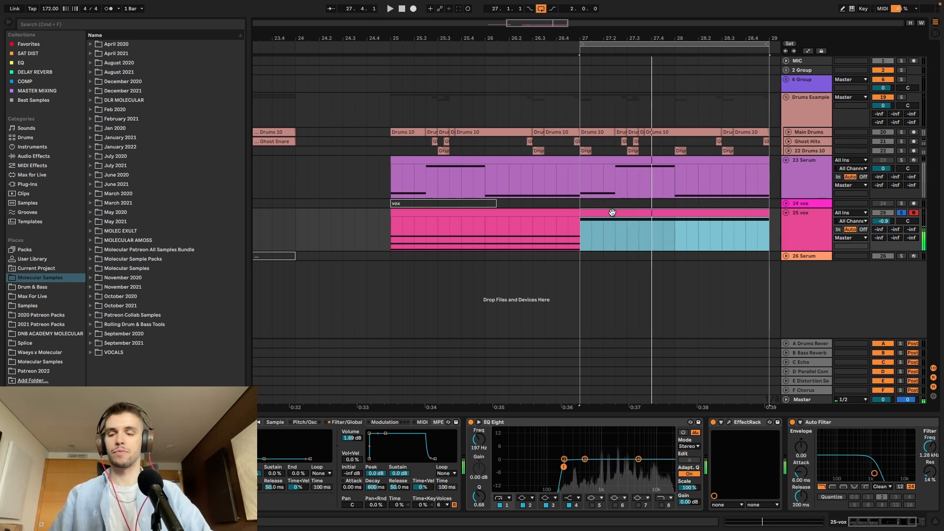
{"action": "left_click_drag", "start_coordinate": [634, 40], "coordinate": [453, 47]}
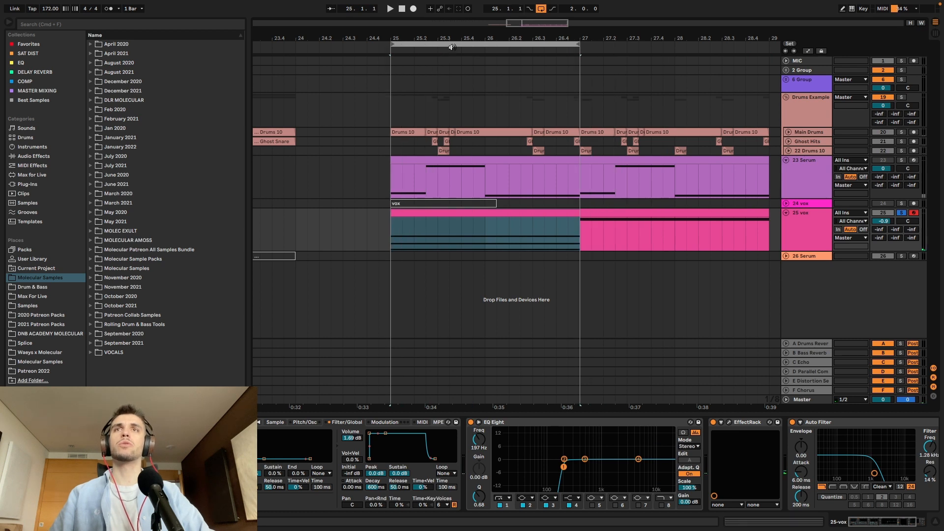
- Bypass and collapse the EQ Eight, EffectRack and Auto Filter devices on the 25 vox track
{"action": "double_click", "coordinate": [627, 426]}
{"action": "double_click", "coordinate": [515, 425]}
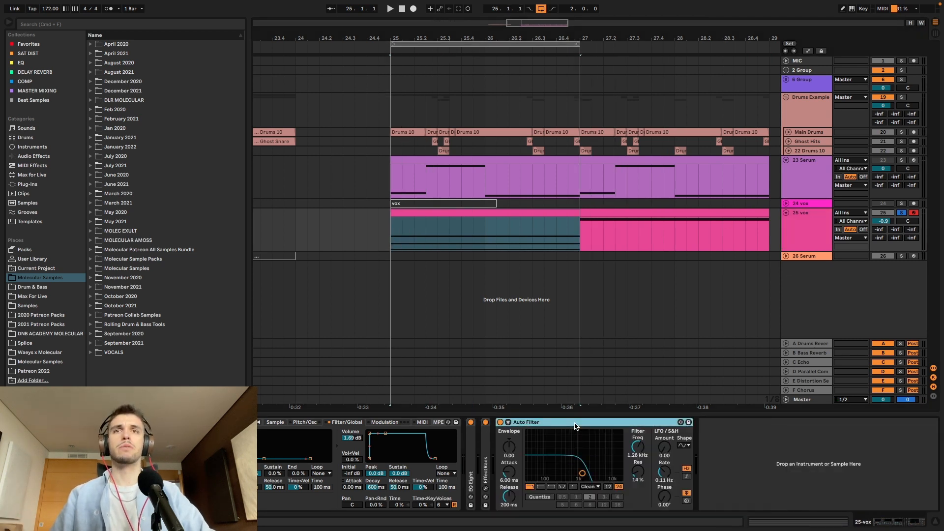
{"action": "double_click", "coordinate": [501, 423]}
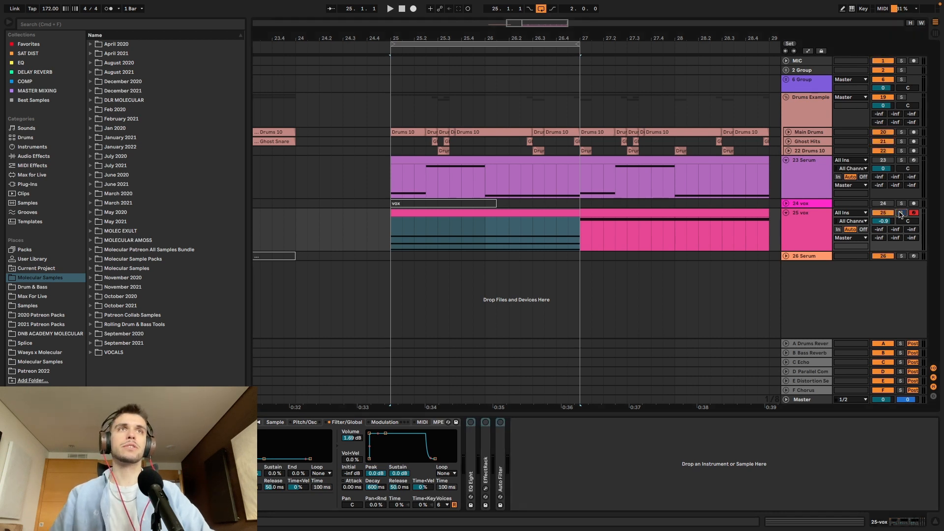
- Delete the two notes below F3 in the vox clip at bar 25 and play the result
{"action": "left_click", "coordinate": [499, 216]}
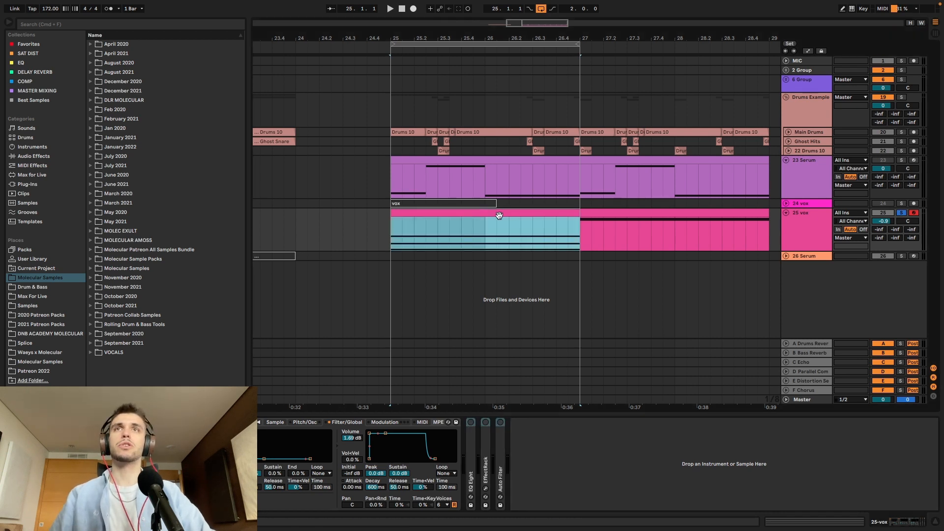
{"action": "left_click", "coordinate": [777, 232]}
{"action": "left_click", "coordinate": [421, 214]}
{"action": "left_click", "coordinate": [790, 520]}
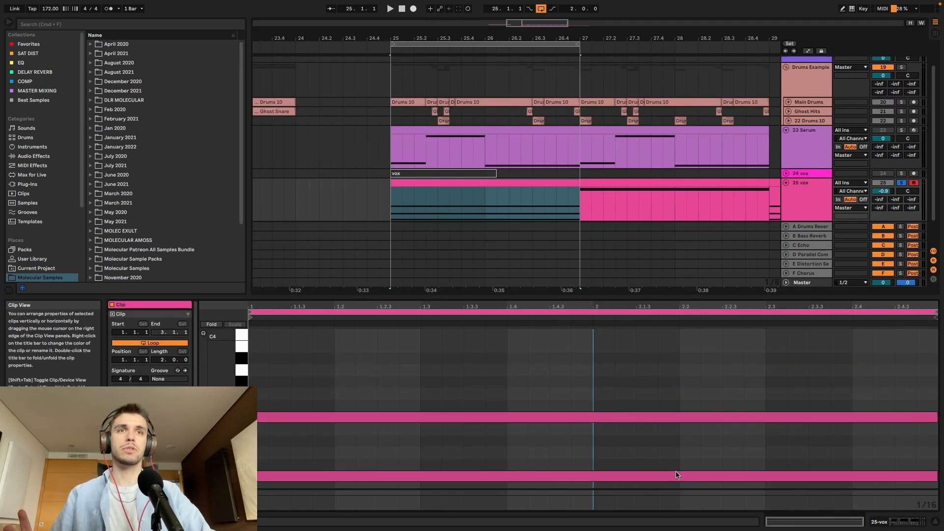
{"action": "scroll", "coordinate": [390, 376], "scroll_direction": "down", "scroll_amount": 3}
{"action": "scroll", "coordinate": [384, 395], "scroll_direction": "down", "scroll_amount": 1}
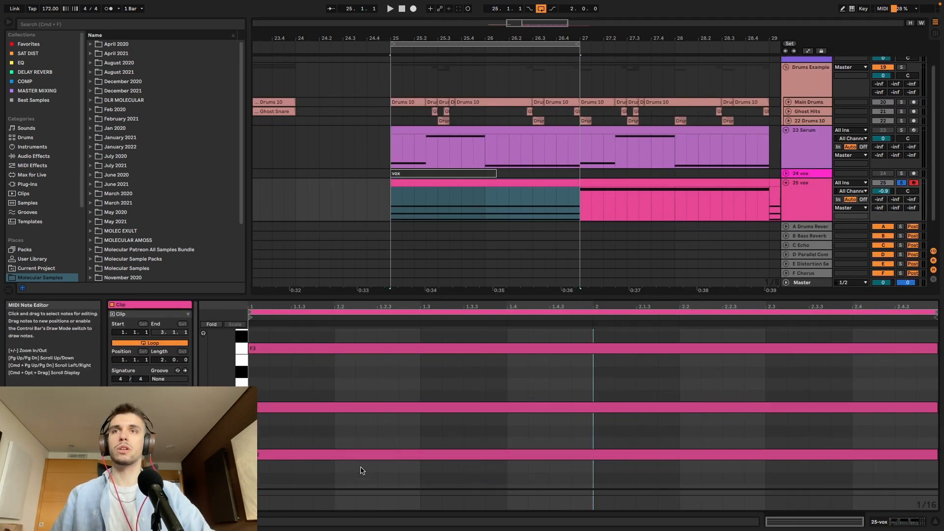
{"action": "left_click_drag", "start_coordinate": [363, 448], "coordinate": [353, 407]}
{"action": "key", "text": "Delete"}
{"action": "key", "text": "space"}
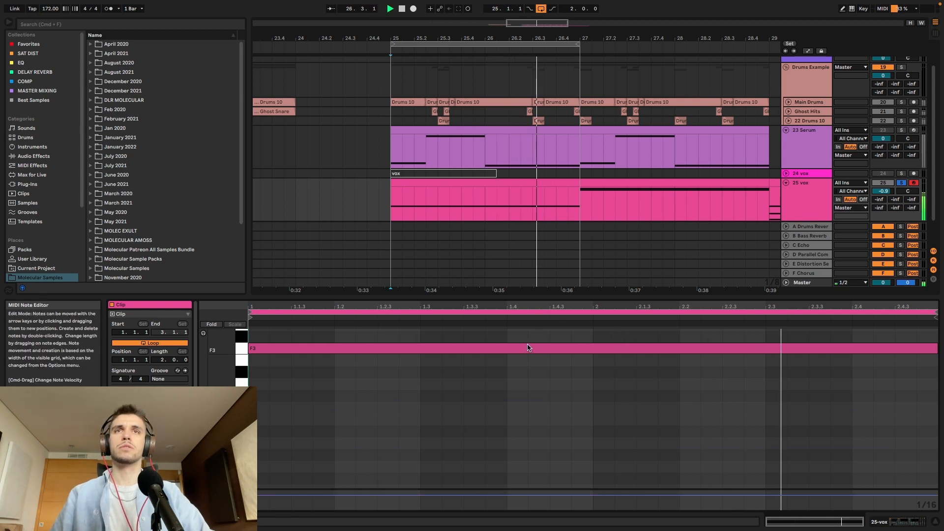
{"action": "key", "text": "space"}
- Transpose the remaining note in the vox clip from F3 to C3 and play it back
{"action": "key", "text": "super+a"}
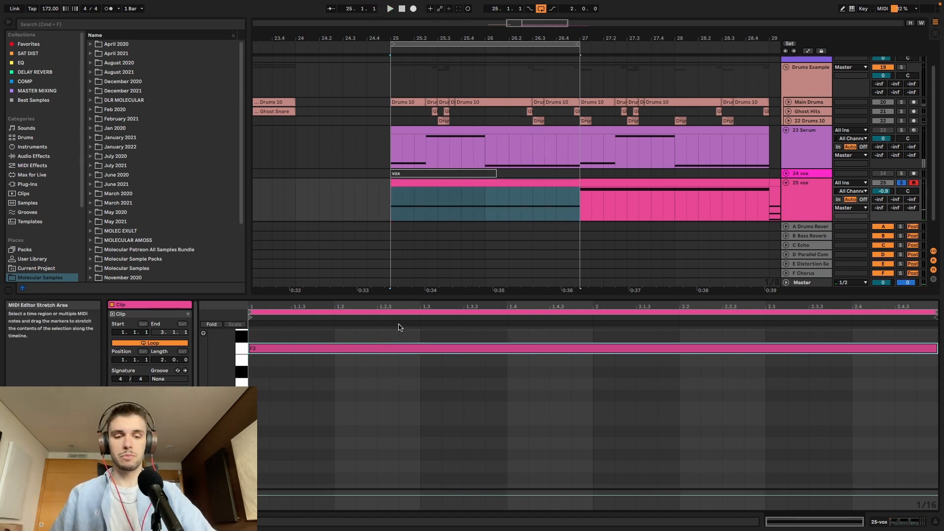
{"action": "key", "text": "shift+Down"}
{"action": "key", "text": "space"}
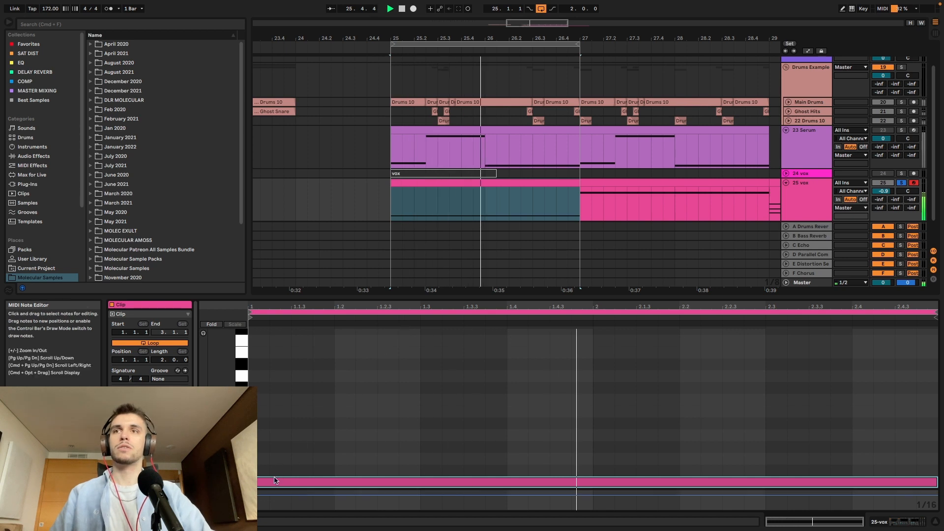
{"action": "left_click_drag", "start_coordinate": [274, 481], "coordinate": [270, 399]}
{"action": "key", "text": "space"}
{"action": "key", "text": "space"}
{"action": "key", "text": "space"}
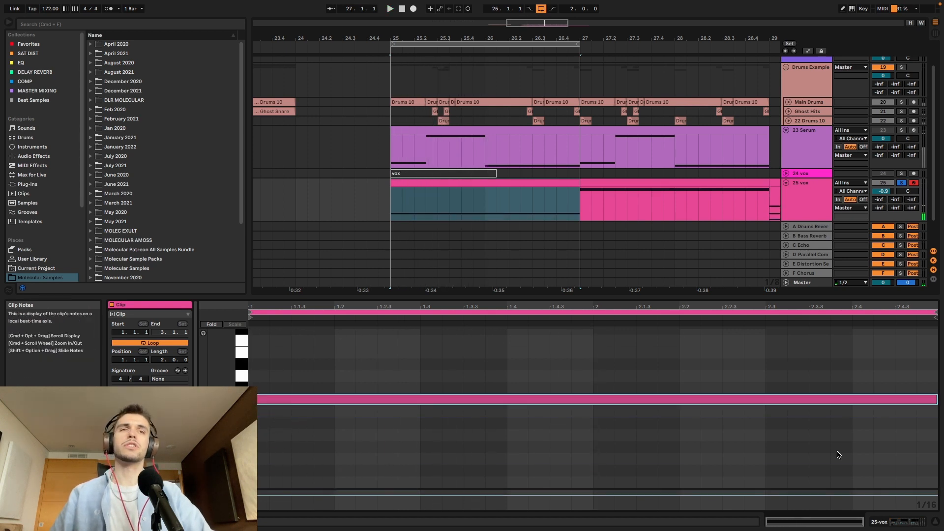
- Examine the sampler's sample waveform around the sustain loop region and play the vox clip
{"action": "left_click", "coordinate": [896, 521]}
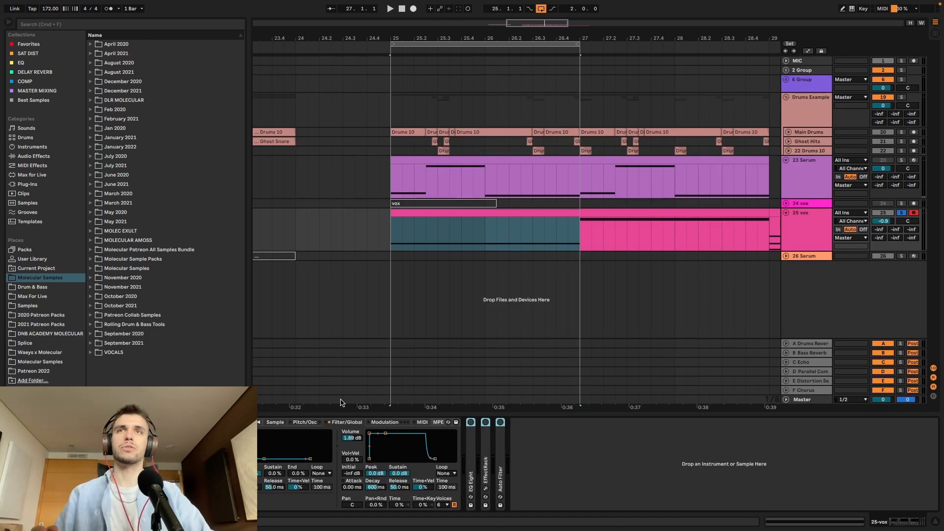
{"action": "left_click", "coordinate": [276, 422]}
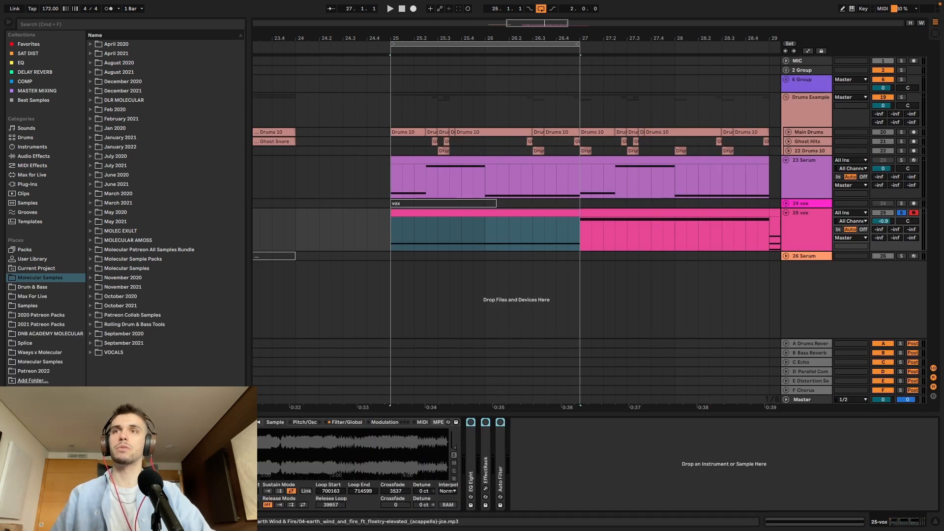
{"action": "scroll", "coordinate": [352, 454], "scroll_direction": "up", "scroll_amount": 5}
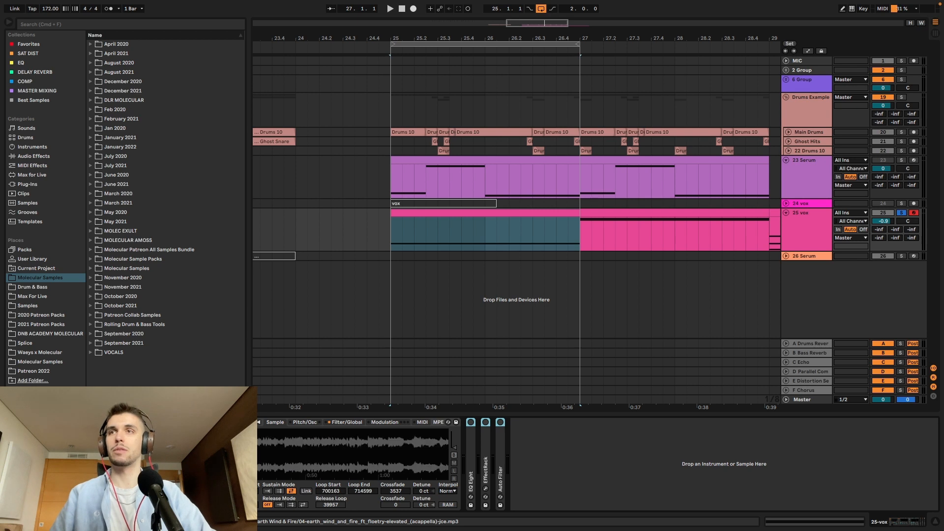
{"action": "scroll", "coordinate": [352, 454], "scroll_direction": "left", "scroll_amount": 4}
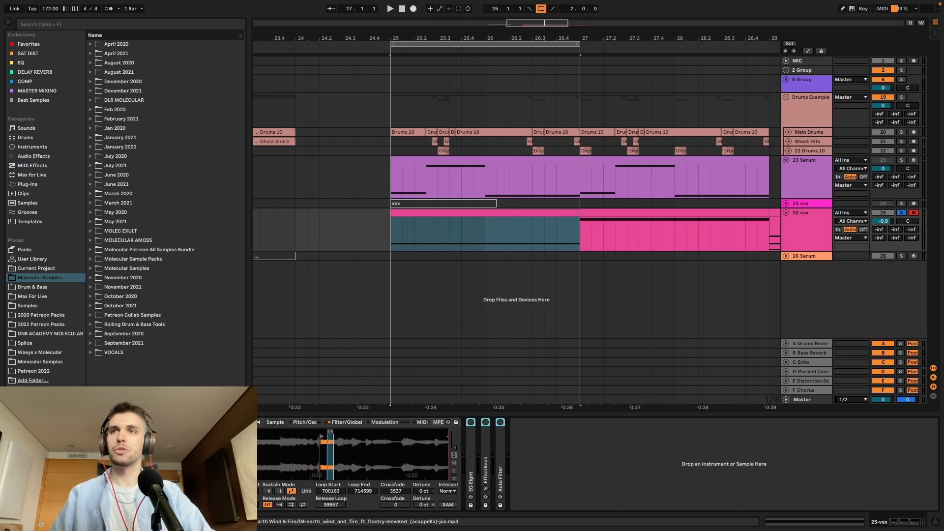
{"action": "scroll", "coordinate": [352, 454], "scroll_direction": "right", "scroll_amount": 3}
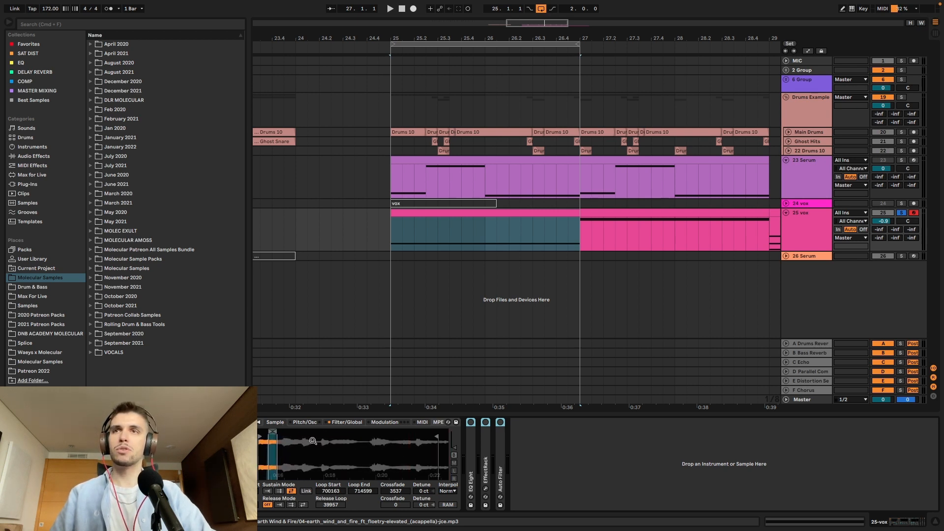
{"action": "left_click", "coordinate": [487, 214]}
{"action": "key", "text": "space"}
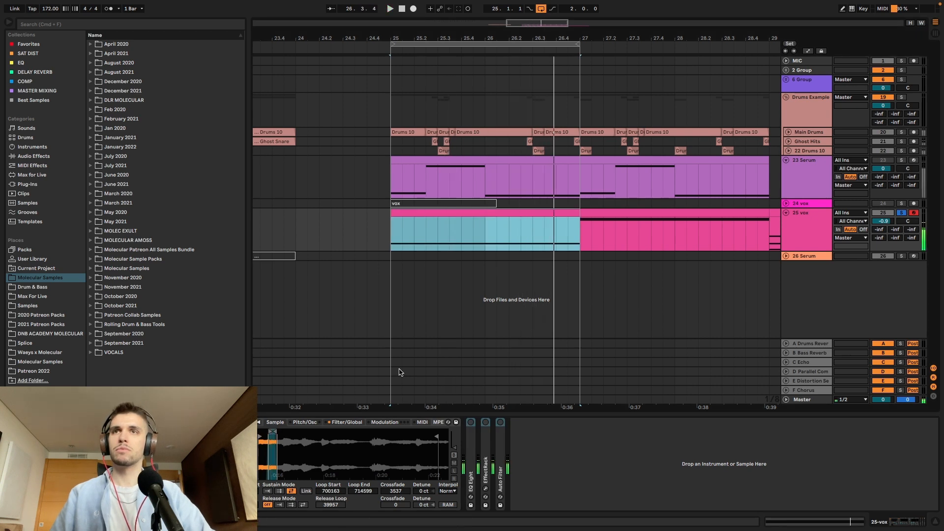
- Remove the automation curve across the full length of the vox clip's envelope
{"action": "left_click", "coordinate": [794, 521]}
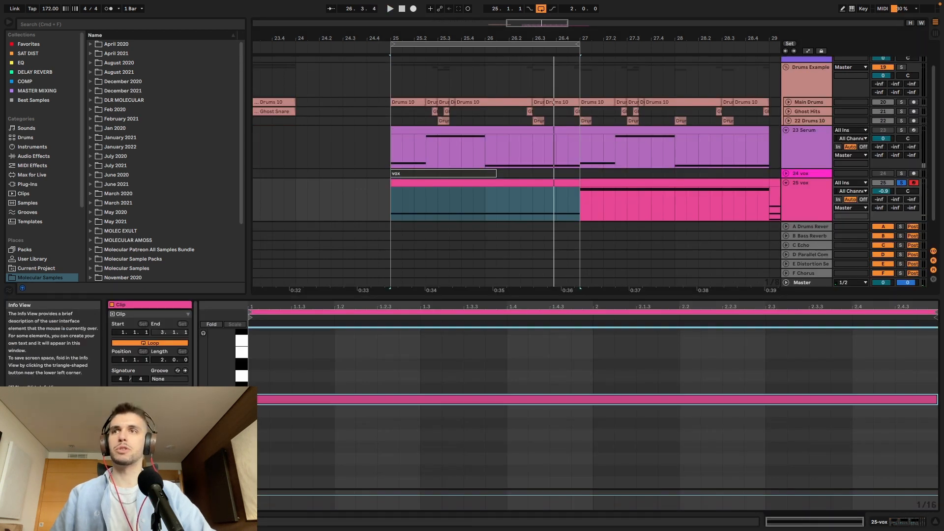
{"action": "key", "text": "super+a"}
{"action": "key", "text": "alt+2"}
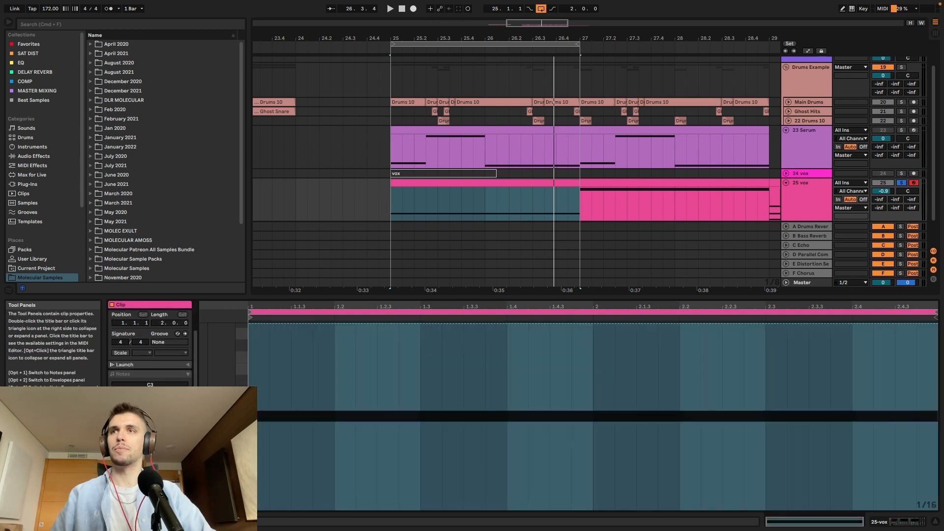
{"action": "left_click", "coordinate": [313, 365]}
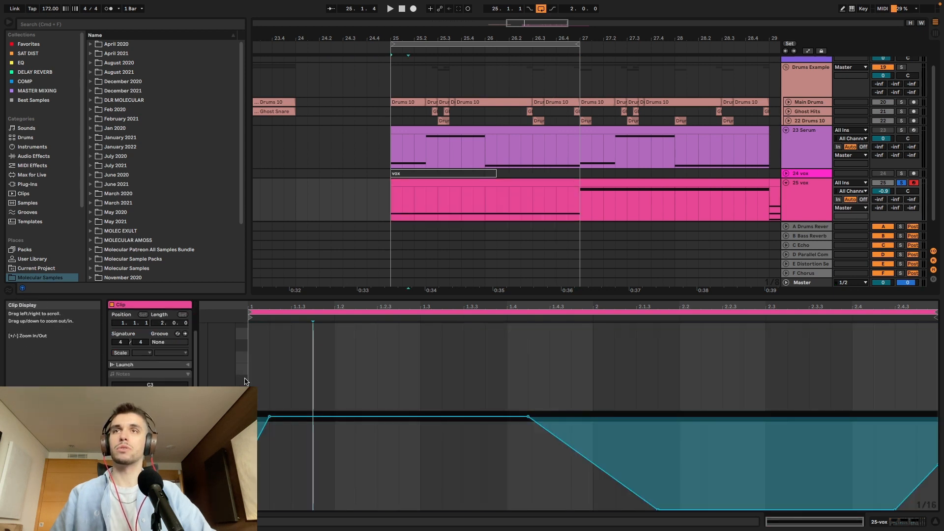
{"action": "left_click_drag", "start_coordinate": [249, 374], "coordinate": [943, 388]}
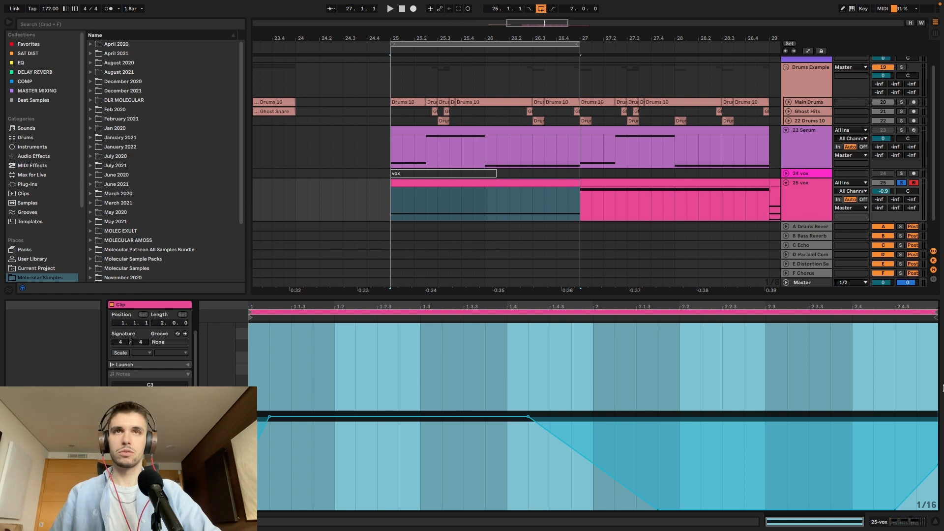
{"action": "key", "text": "Delete"}
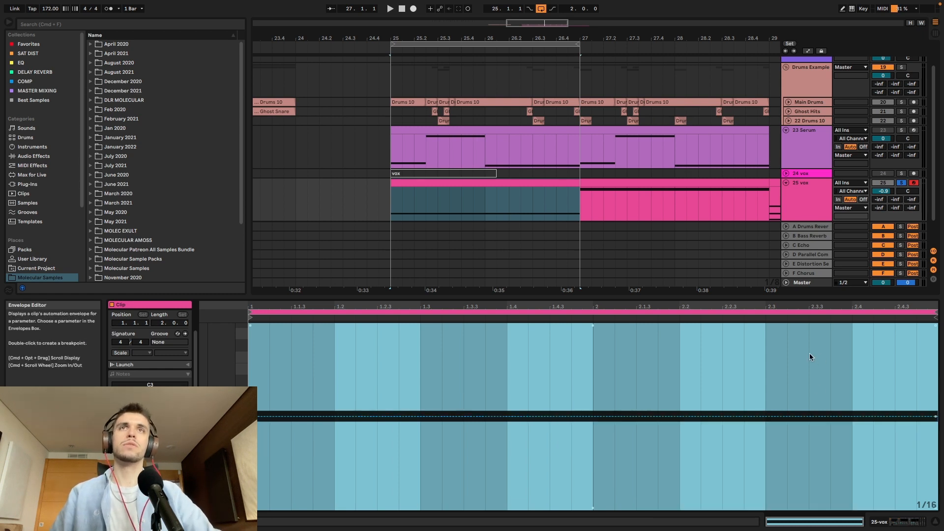
- Switch the vox sampler's sustain mode to no loop and play the vox clip
{"action": "left_click", "coordinate": [879, 524]}
{"action": "left_click", "coordinate": [492, 220]}
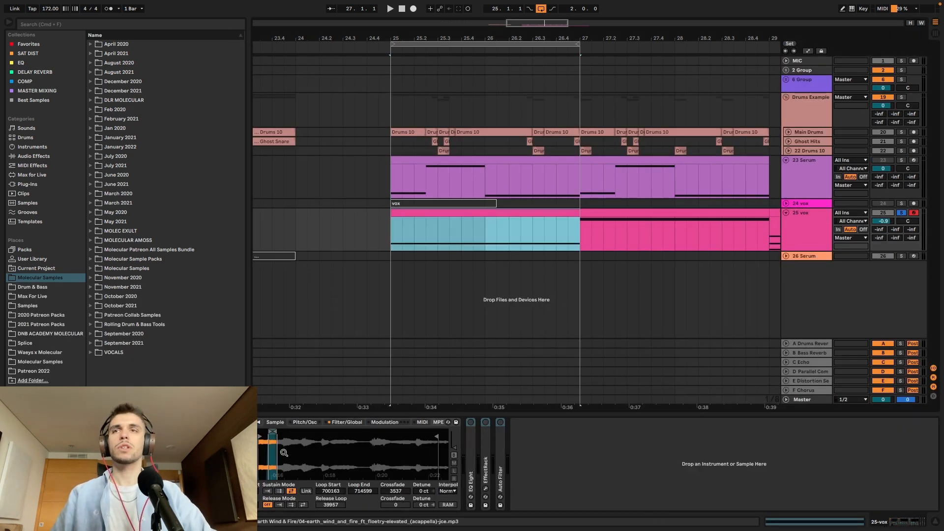
{"action": "left_click", "coordinate": [289, 492]}
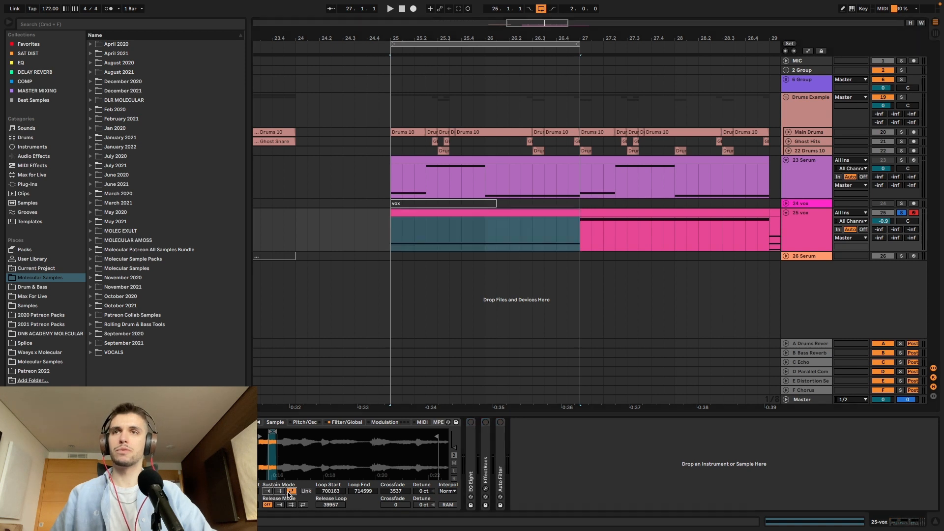
{"action": "left_click", "coordinate": [268, 491]}
{"action": "key", "text": "space"}
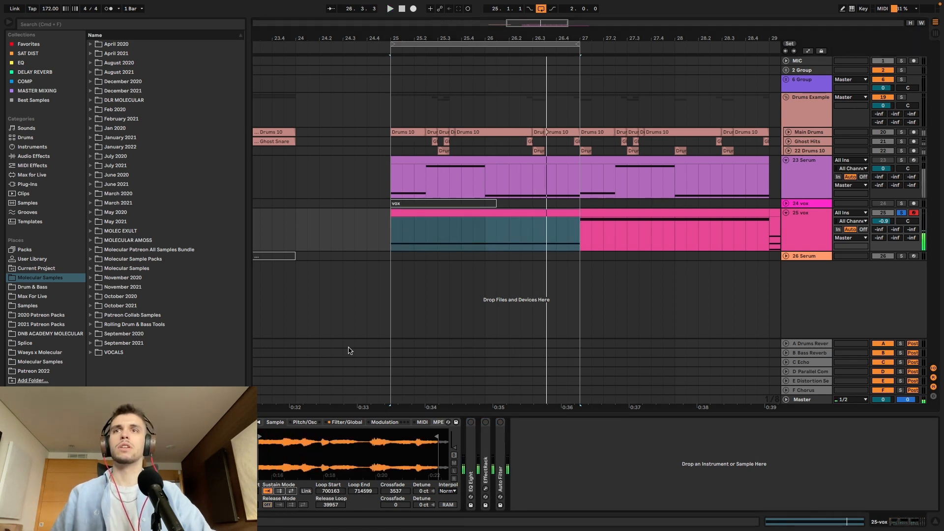
{"action": "left_click", "coordinate": [467, 213]}
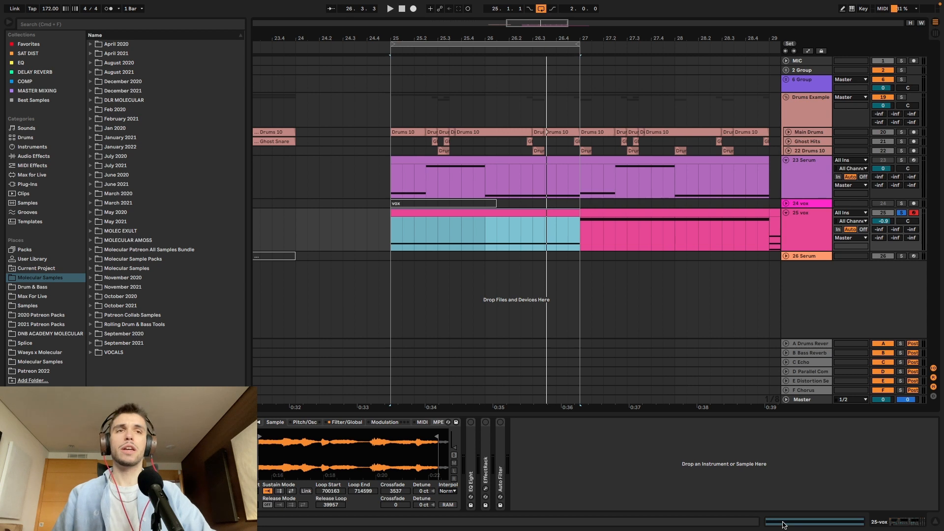
{"action": "left_click_drag", "start_coordinate": [259, 437], "coordinate": [249, 437]}
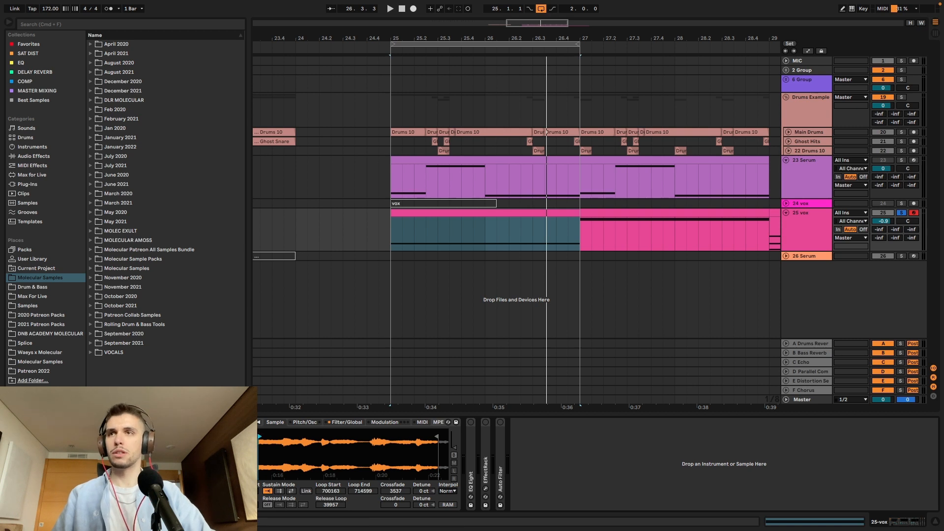
- Add a new EQ Eight to the end of the 25 vox device chain, after Auto Filter
{"action": "left_click", "coordinate": [32, 157]}
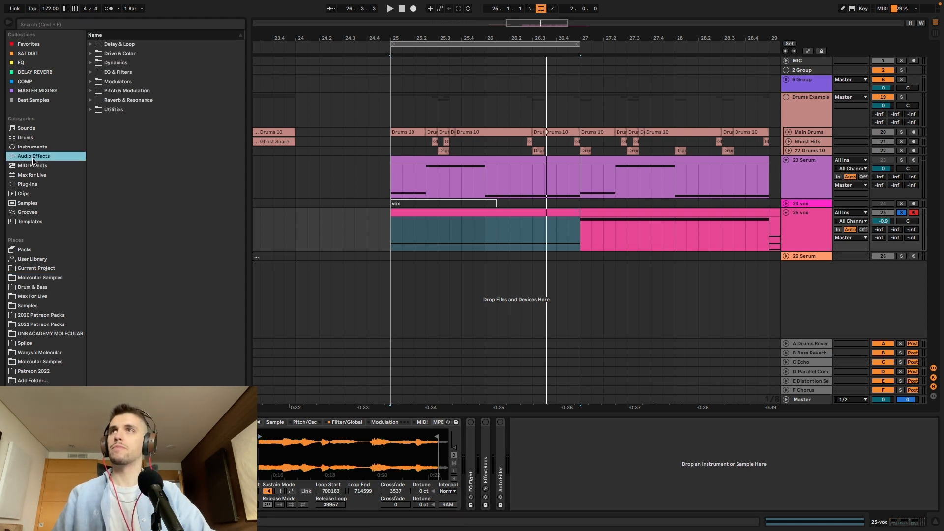
{"action": "left_click", "coordinate": [34, 148]}
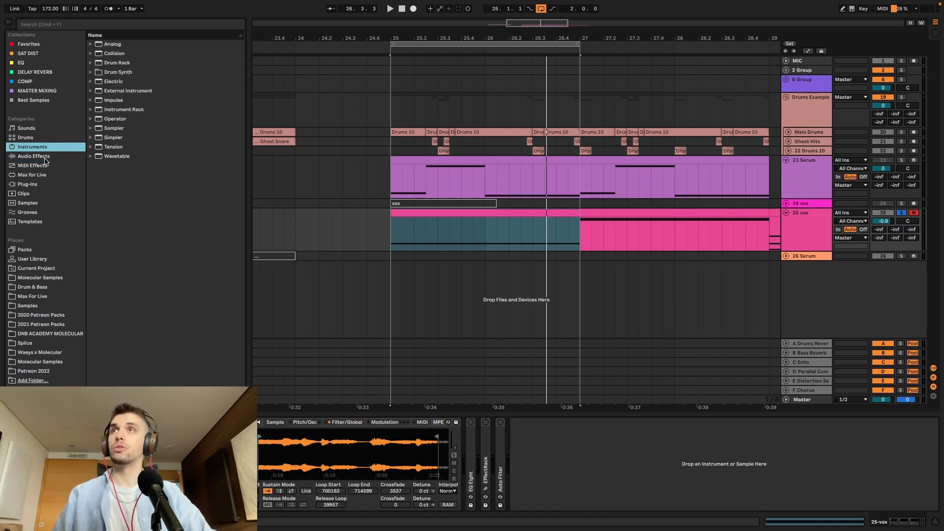
{"action": "left_click", "coordinate": [40, 157]}
{"action": "left_click", "coordinate": [92, 72]}
{"action": "left_click_drag", "start_coordinate": [120, 100], "coordinate": [491, 245]}
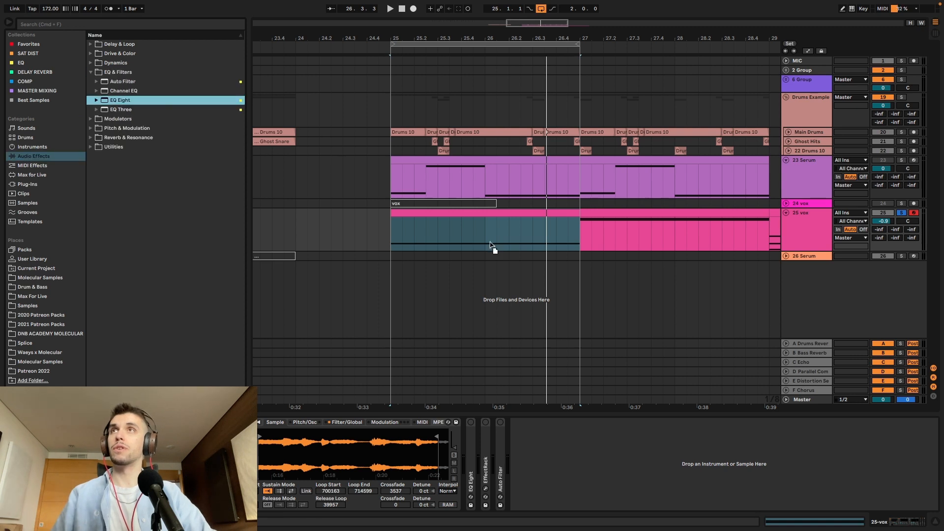
{"action": "left_click_drag", "start_coordinate": [578, 461], "coordinate": [578, 461]}
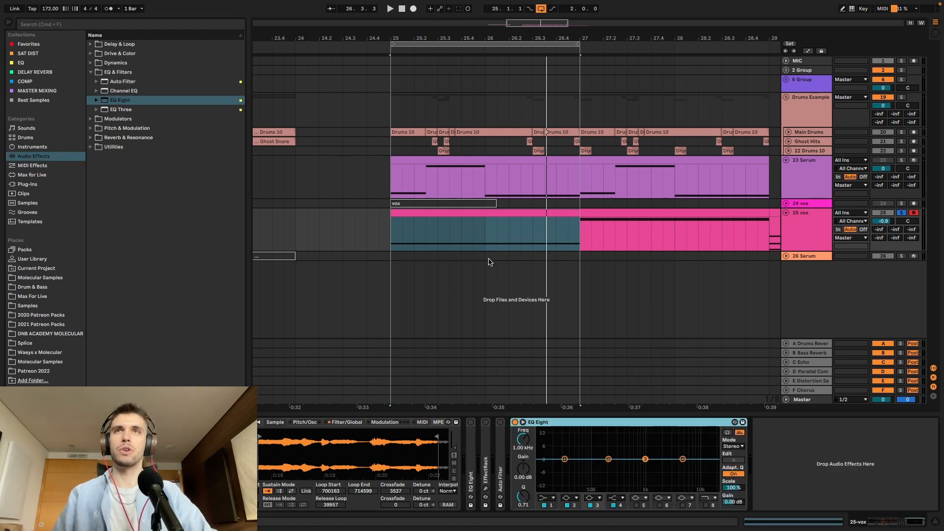
- Open the first vox clip on the 25 vox track and show its notes instead of its automation envelope
{"action": "left_click", "coordinate": [472, 216]}
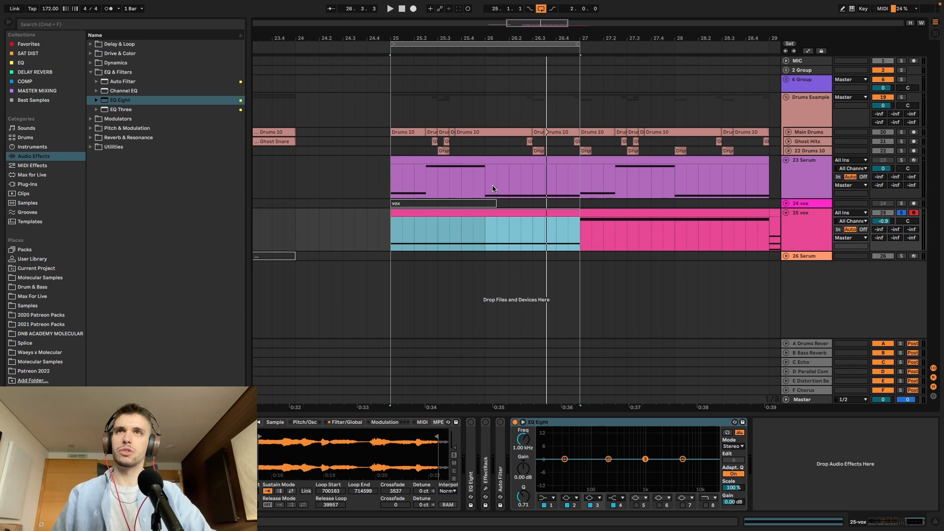
{"action": "left_click", "coordinate": [781, 526]}
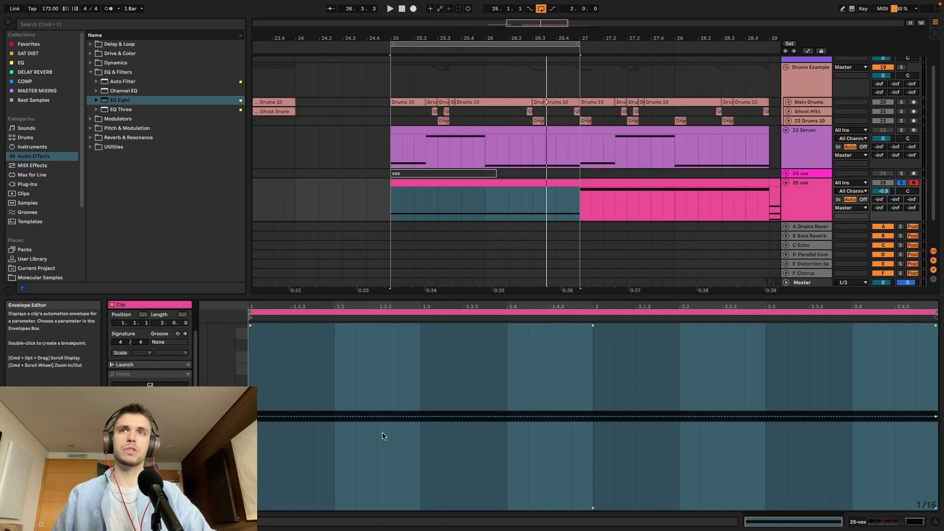
{"action": "left_click", "coordinate": [119, 373]}
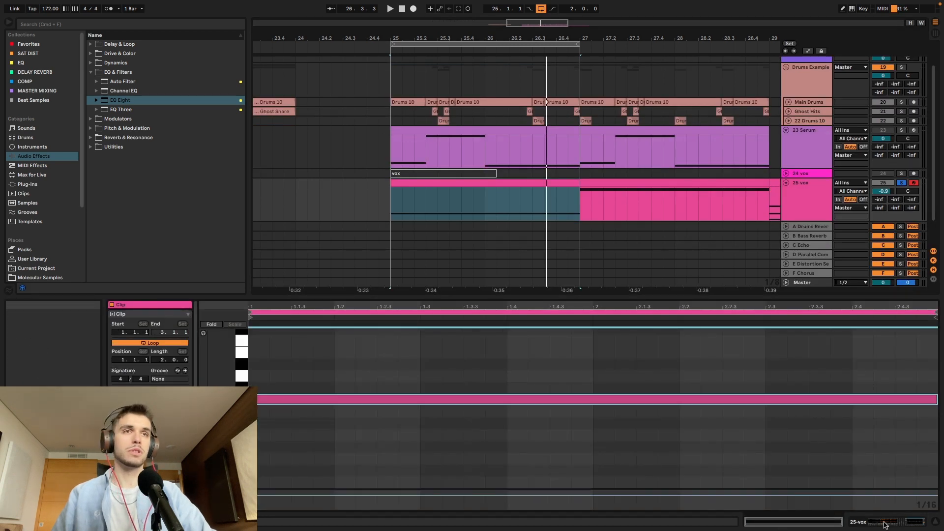
- Play the vox clip and view its frequency spectrum in the expanded display of the last EQ Eight
{"action": "key", "text": "shift+Tab"}
{"action": "key", "text": "space"}
{"action": "left_click", "coordinate": [522, 422]}
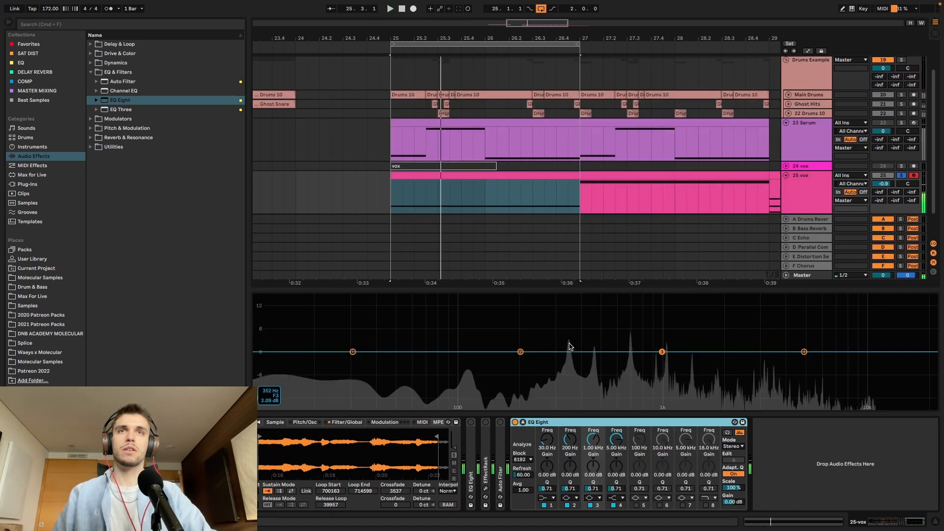
{"action": "key", "text": "space"}
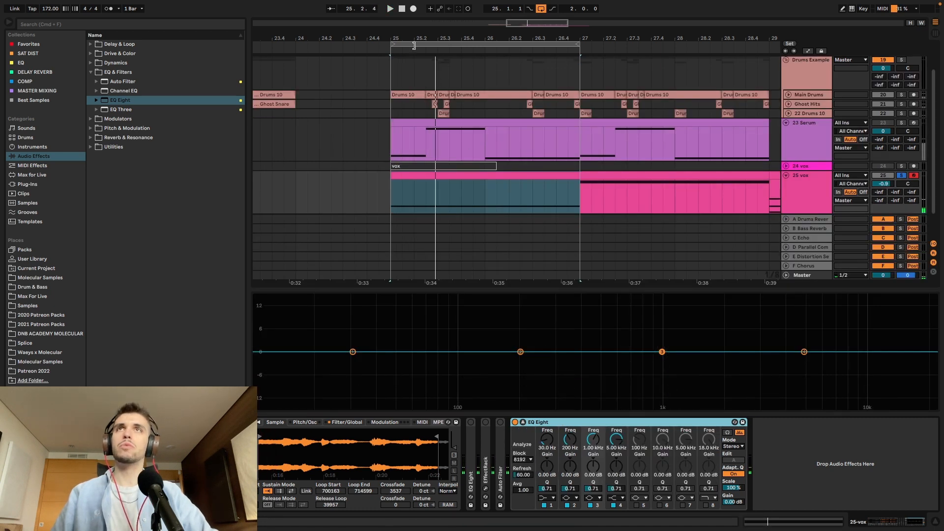
- Shorten the arrangement loop to one beat at bar 25 and play it to examine the vox's harmonic peaks
{"action": "left_click_drag", "start_coordinate": [577, 44], "coordinate": [414, 45]}
{"action": "key", "text": "space"}
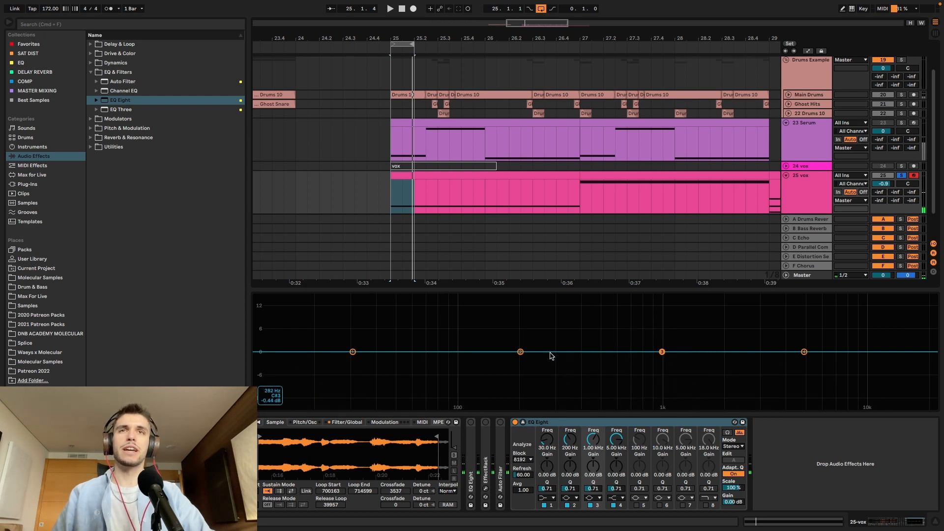
{"action": "key", "text": "space"}
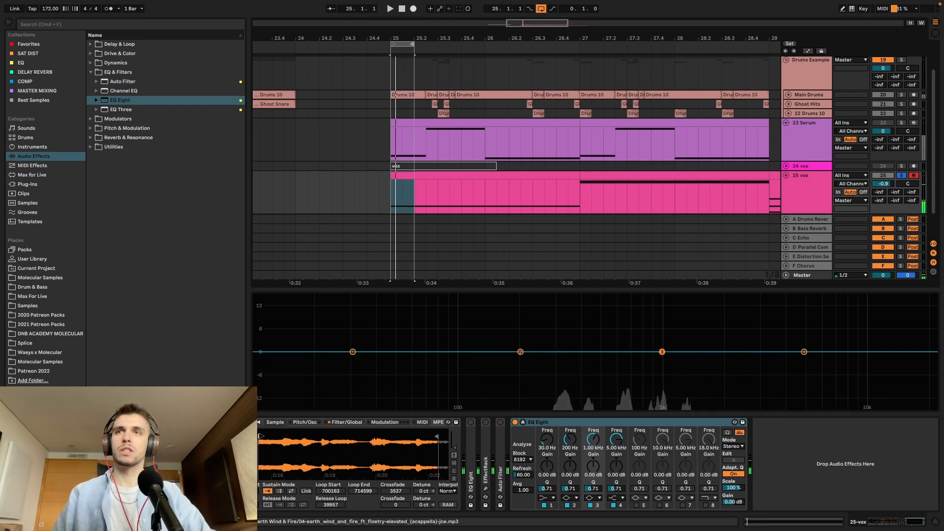
{"action": "key", "text": "space"}
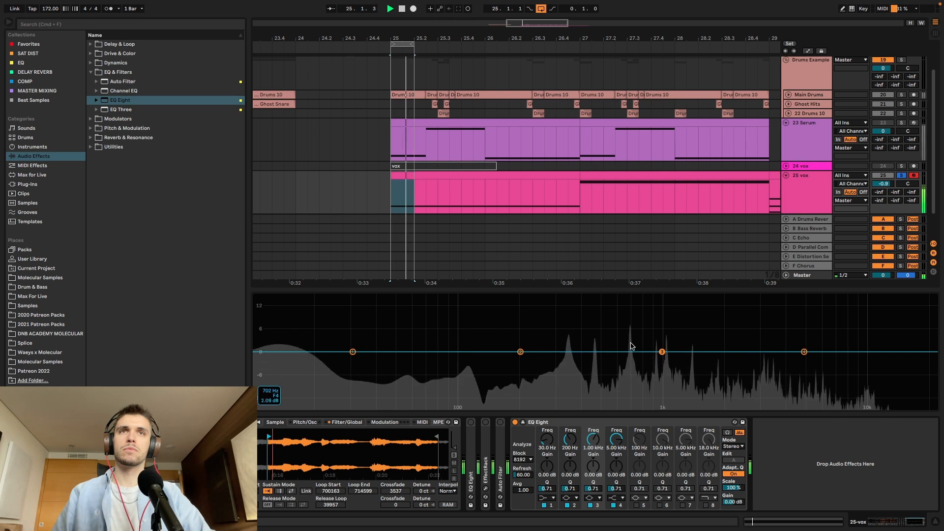
{"action": "key", "text": "space"}
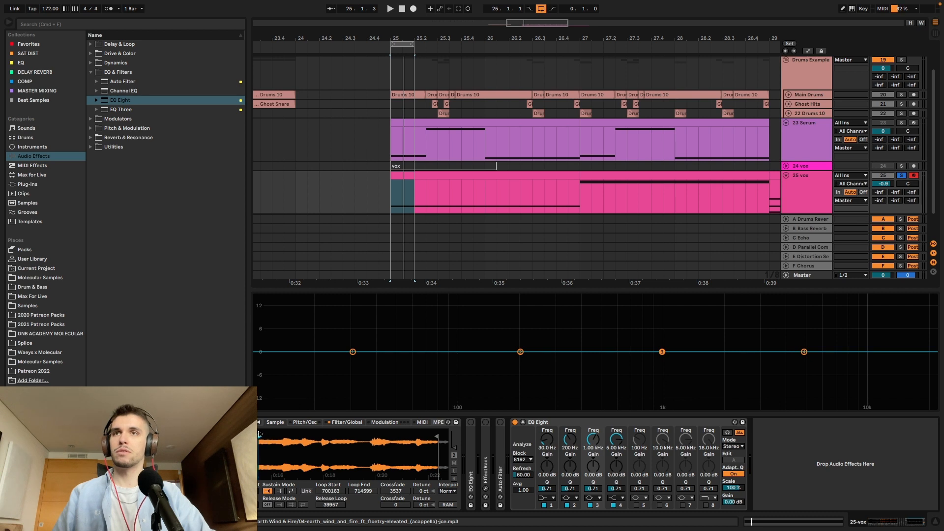
- Transpose the vox clip's note down seven semitones to F2 and play it back
{"action": "left_click", "coordinate": [467, 174]}
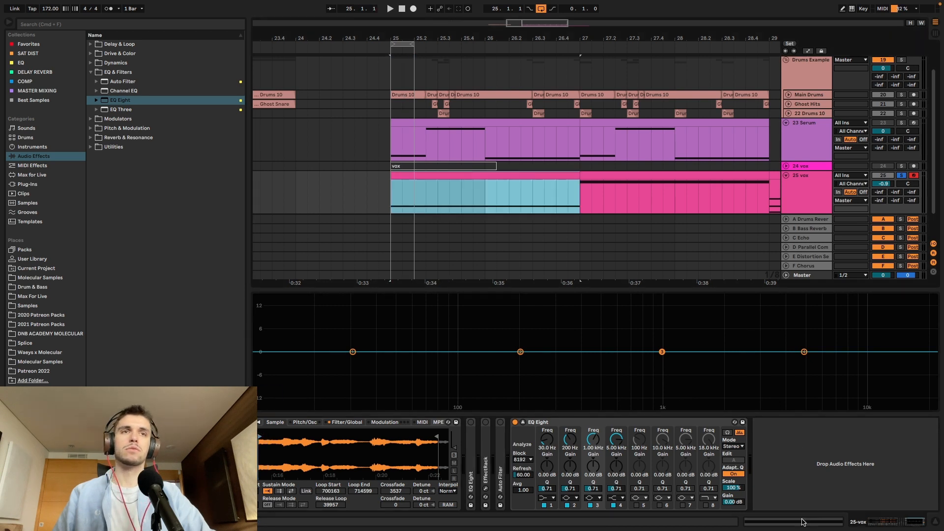
{"action": "key", "text": "shift+Tab"}
{"action": "key", "text": "Down"}
{"action": "key", "text": "Down"}
{"action": "key", "text": "Down"}
{"action": "key", "text": "Down"}
{"action": "key", "text": "Down"}
{"action": "key", "text": "Down"}
{"action": "key", "text": "Down"}
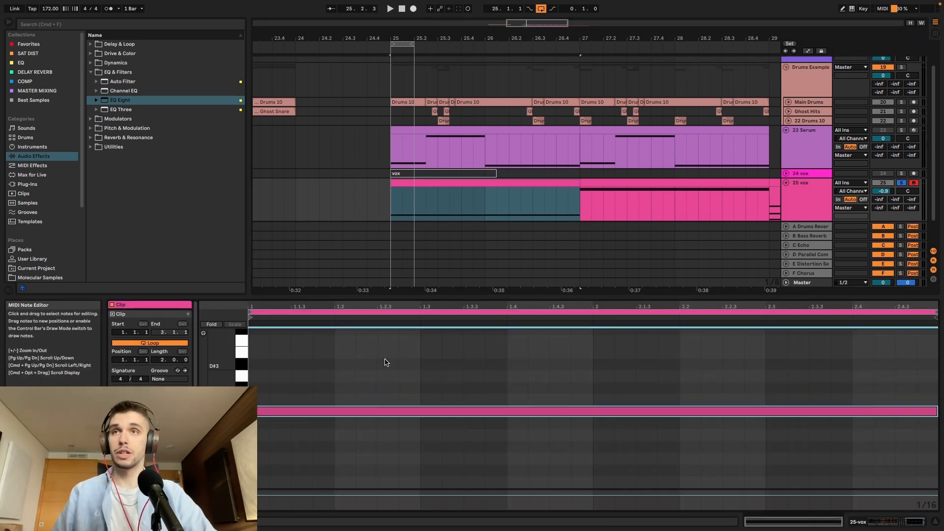
{"action": "key", "text": "space"}
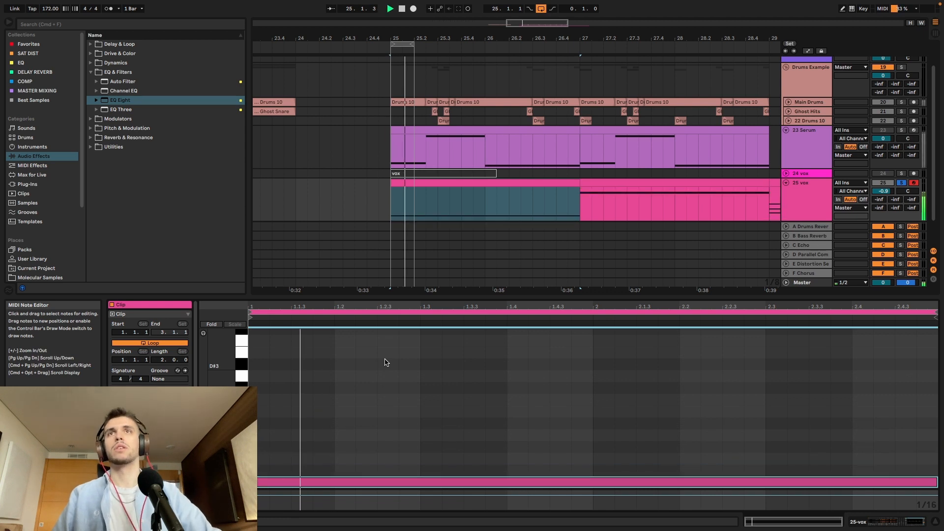
{"action": "scroll", "coordinate": [373, 424], "scroll_direction": "down", "scroll_amount": 2}
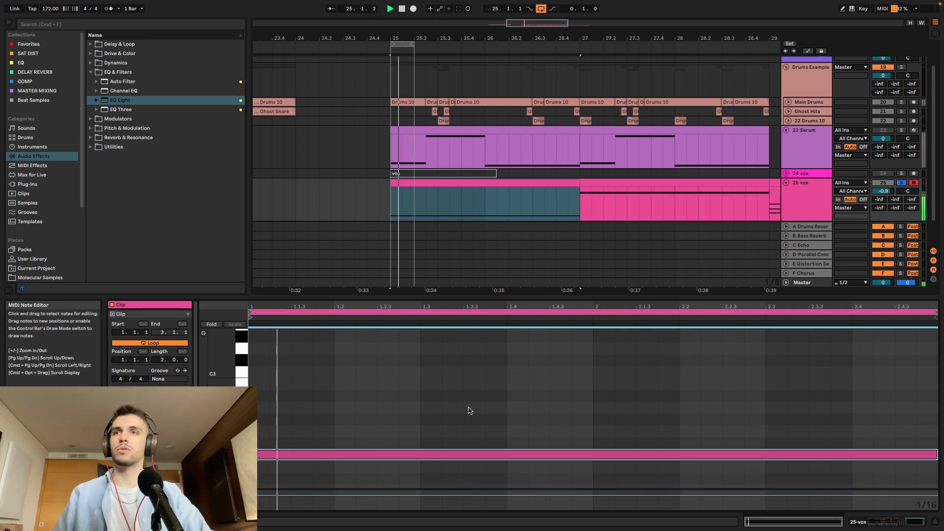
{"action": "key", "text": "space"}
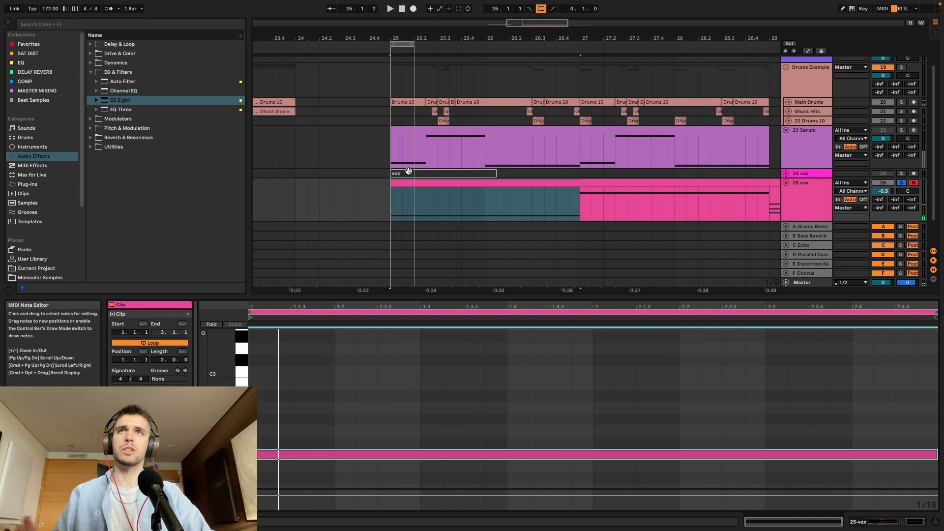
- Extend the arrangement loop to two bars and set the vox sampler's sustain mode to back-and-forth loop
{"action": "left_click_drag", "start_coordinate": [413, 45], "coordinate": [573, 46]}
{"action": "left_click", "coordinate": [871, 525]}
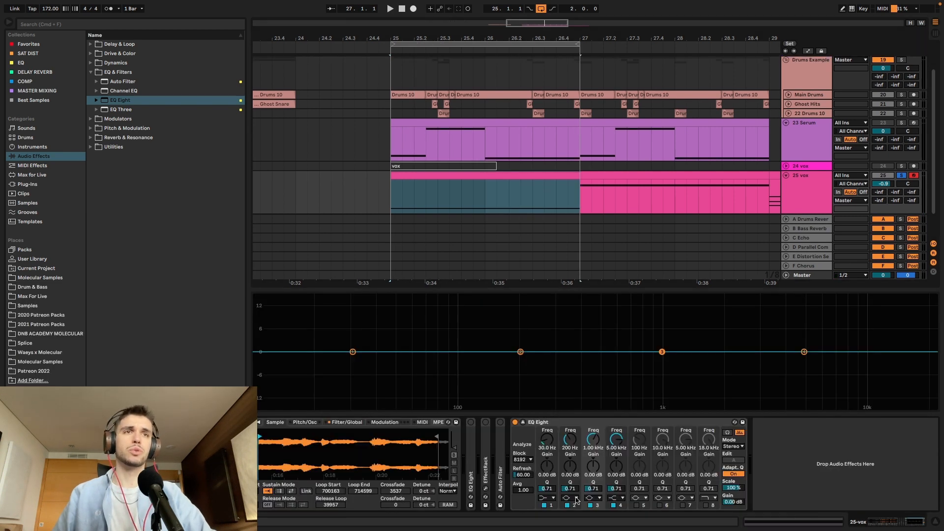
{"action": "left_click", "coordinate": [291, 491]}
- Adjust the end of the sampler's sustain loop to 719326 while playing the vox clip
{"action": "left_click_drag", "start_coordinate": [302, 456], "coordinate": [355, 437]}
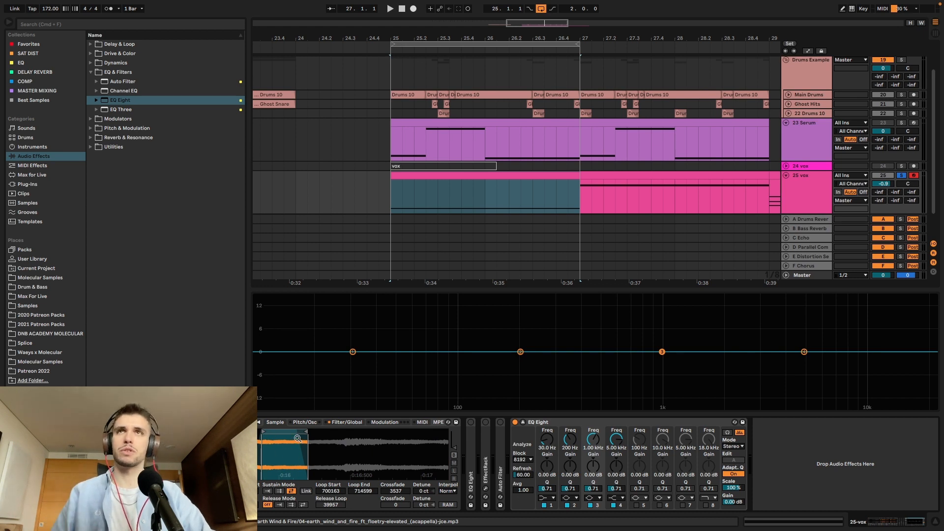
{"action": "left_click_drag", "start_coordinate": [305, 431], "coordinate": [351, 431]}
{"action": "key", "text": "space"}
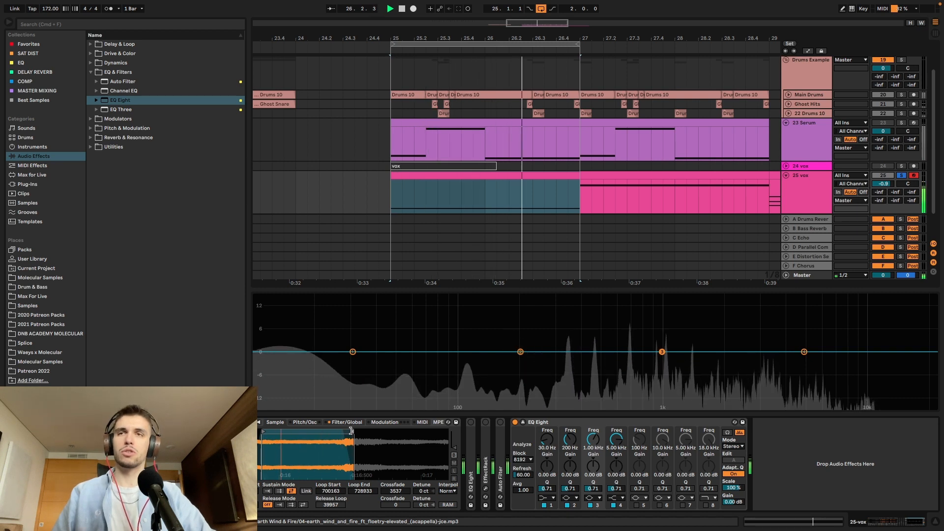
{"action": "left_click_drag", "start_coordinate": [351, 431], "coordinate": [321, 430]}
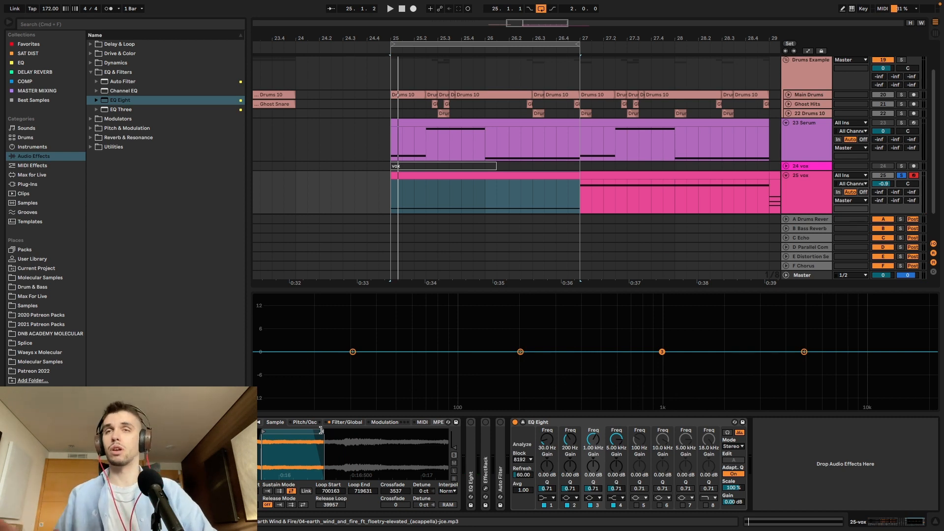
{"action": "key", "text": "space"}
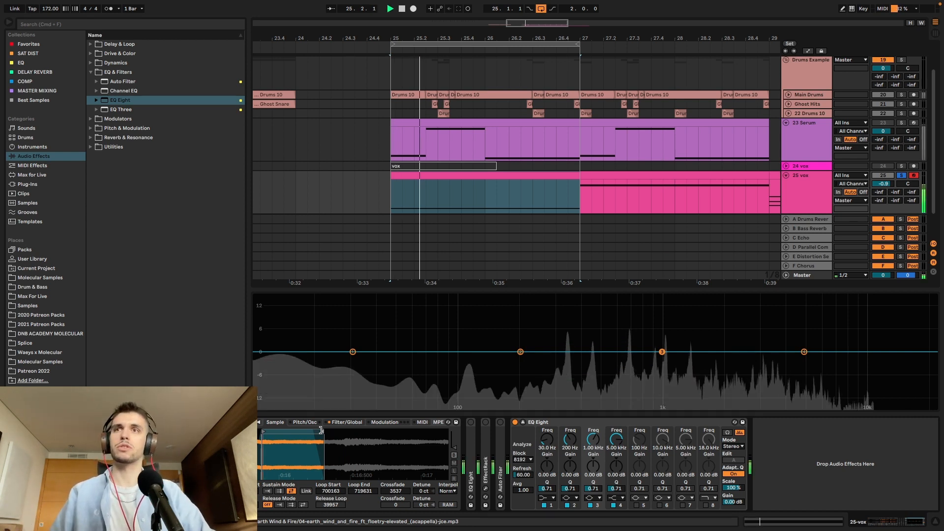
{"action": "left_click_drag", "start_coordinate": [320, 431], "coordinate": [320, 430]}
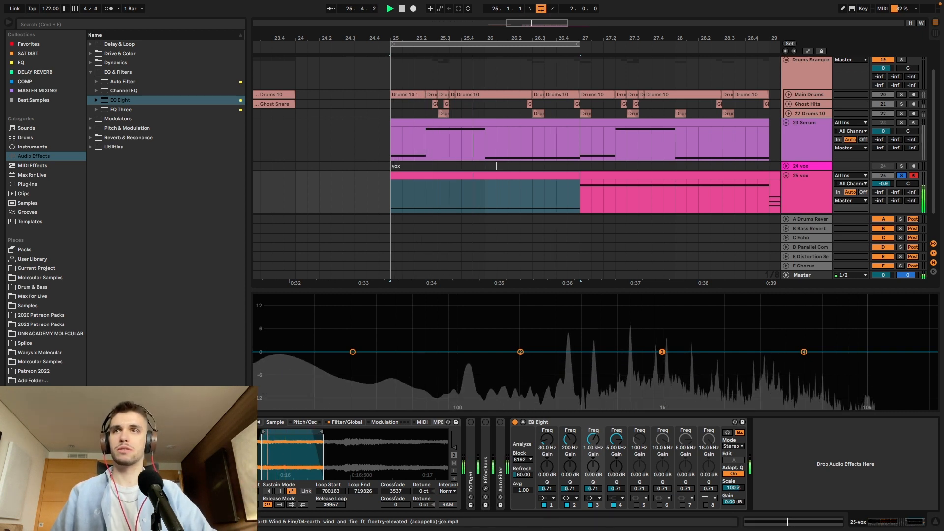
- Set the sampler's volume envelope attack to 140 ms and release to 1.77 s while playing the vox
{"action": "left_click", "coordinate": [385, 422]}
{"action": "left_click", "coordinate": [358, 425]}
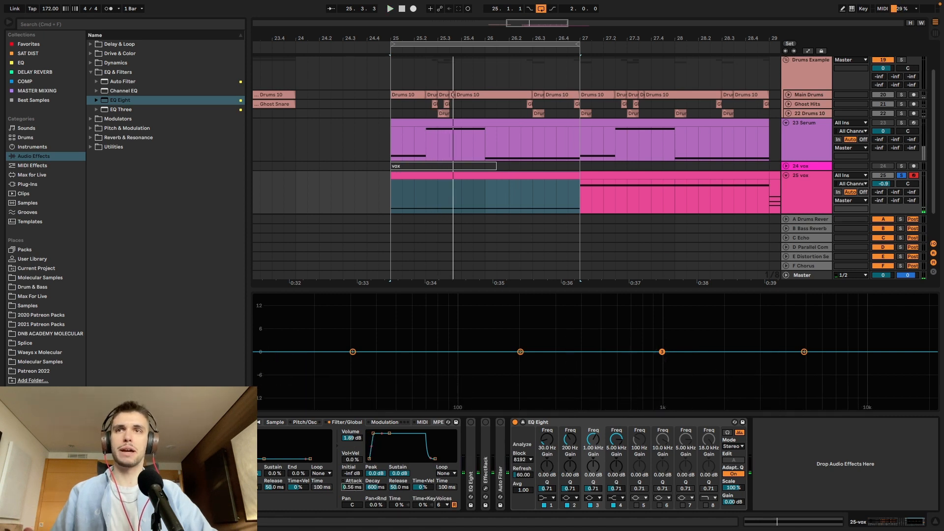
{"action": "left_click_drag", "start_coordinate": [352, 487], "coordinate": [353, 483]}
{"action": "key", "text": "space"}
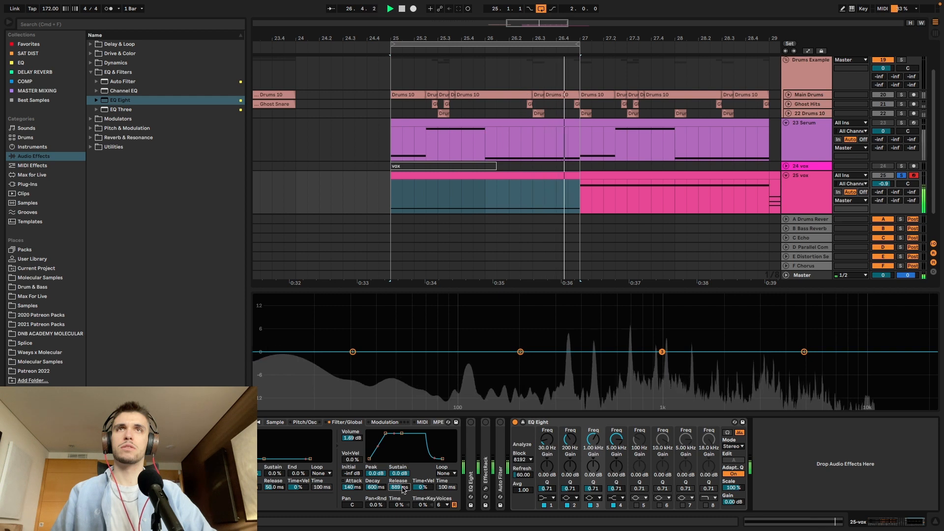
{"action": "left_click_drag", "start_coordinate": [401, 487], "coordinate": [401, 467]}
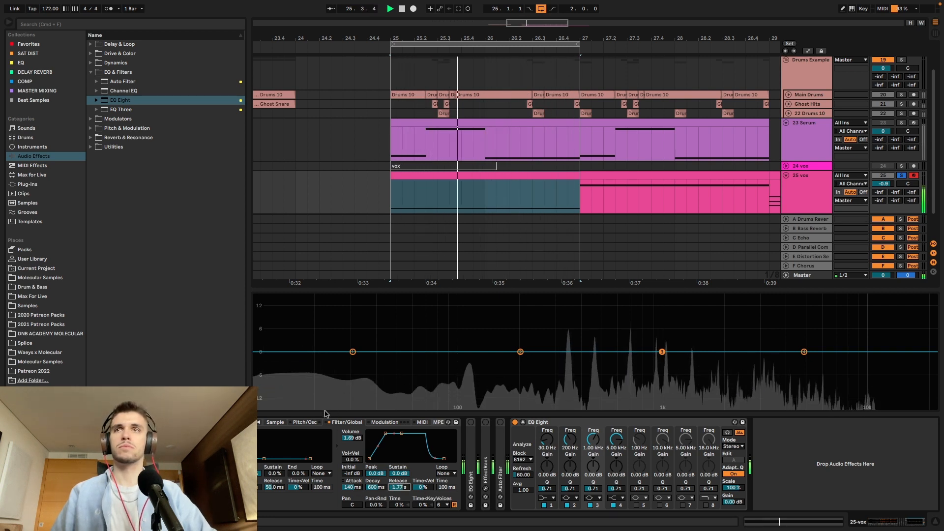
- Stop playback and delete the last EQ Eight from the 25 vox device chain
{"action": "key", "text": "space"}
{"action": "left_click", "coordinate": [546, 422]}
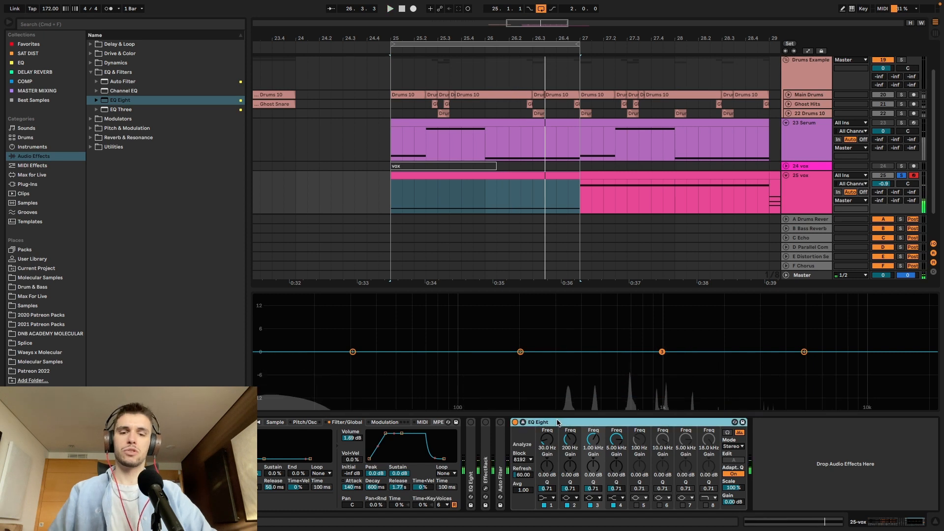
{"action": "key", "text": "Delete"}
- Add a G#2 note lasting the full two bars above the F2 note in the vox clip
{"action": "left_click", "coordinate": [544, 241]}
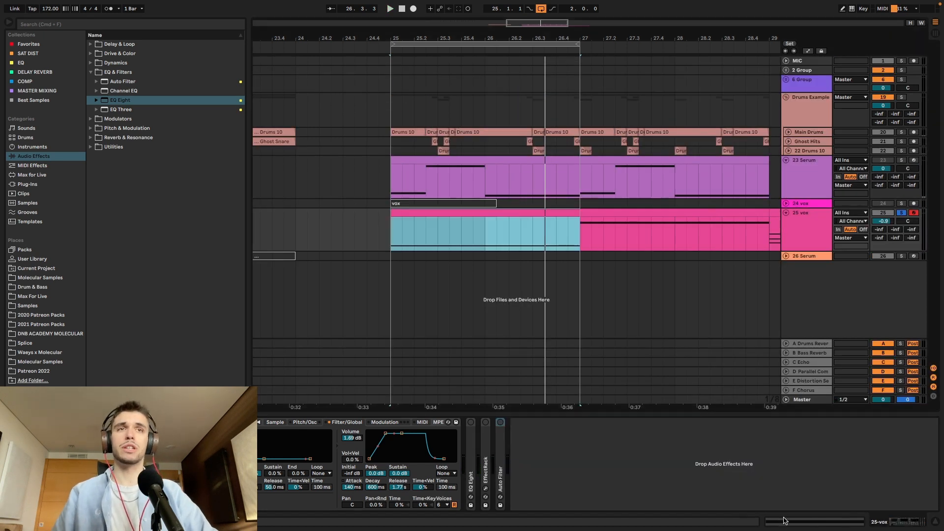
{"action": "key", "text": "shift+Tab"}
{"action": "left_click", "coordinate": [486, 411]}
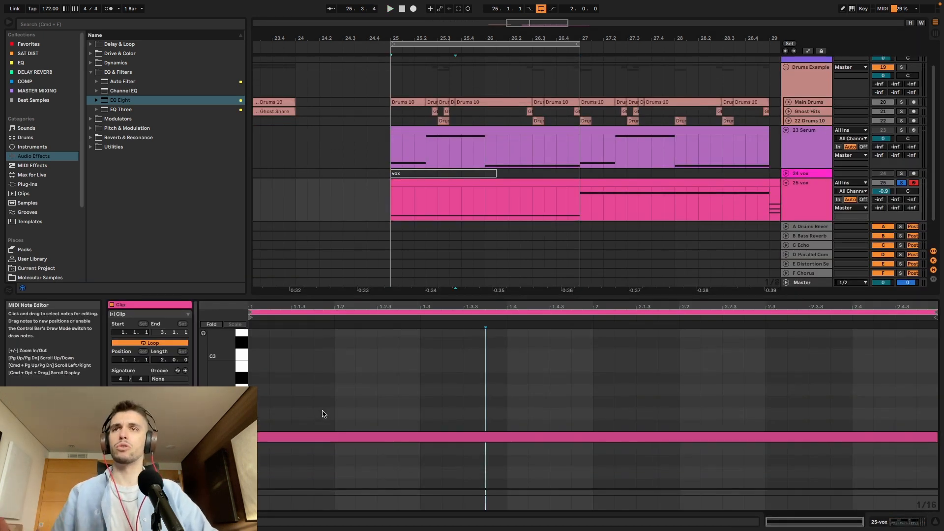
{"action": "scroll", "coordinate": [323, 414], "scroll_direction": "up", "scroll_amount": 2}
{"action": "left_click", "coordinate": [259, 454]}
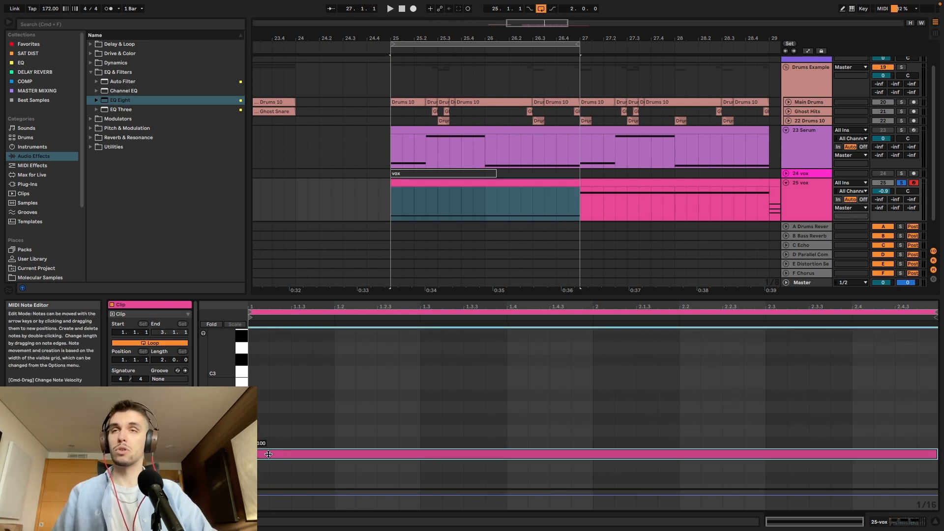
{"action": "double_click", "coordinate": [259, 419]}
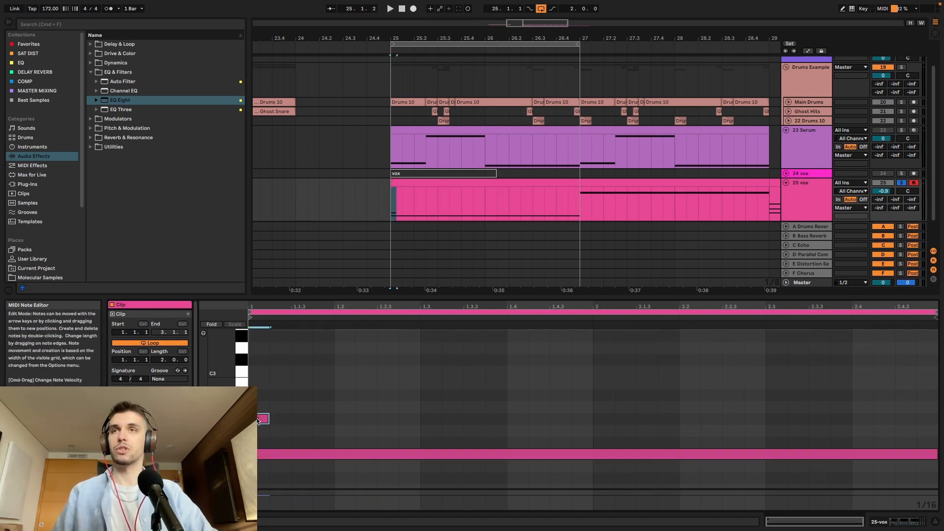
{"action": "left_click_drag", "start_coordinate": [268, 421], "coordinate": [933, 416]}
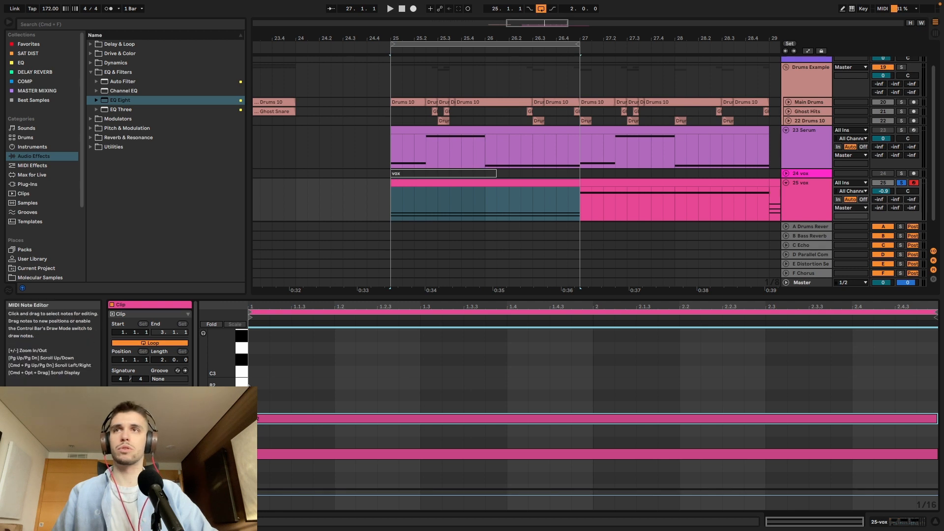
- Add C3 and D#3 notes lasting the full two bars to complete the four-note vox chord
{"action": "double_click", "coordinate": [258, 374]}
{"action": "left_click_drag", "start_coordinate": [268, 372], "coordinate": [936, 374]}
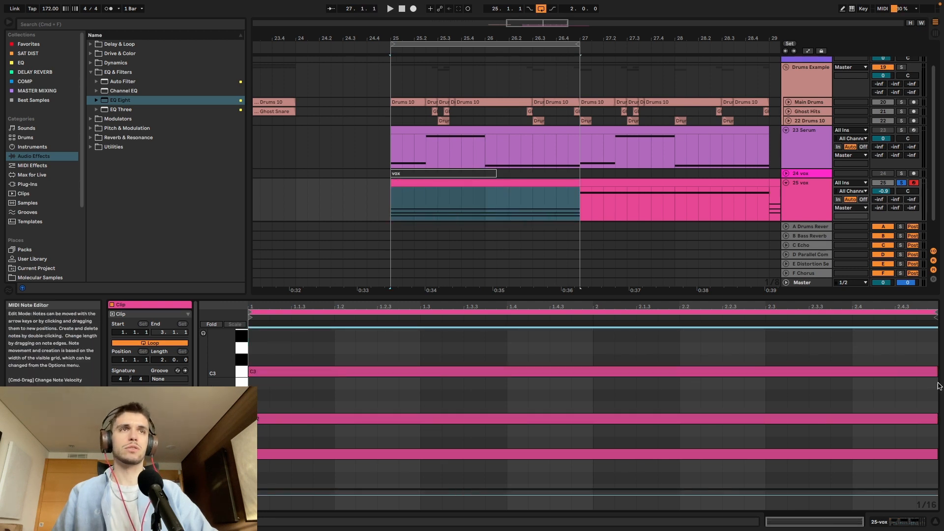
{"action": "scroll", "coordinate": [331, 417], "scroll_direction": "up", "scroll_amount": 2}
{"action": "scroll", "coordinate": [331, 417], "scroll_direction": "up", "scroll_amount": 1}
{"action": "double_click", "coordinate": [258, 374]}
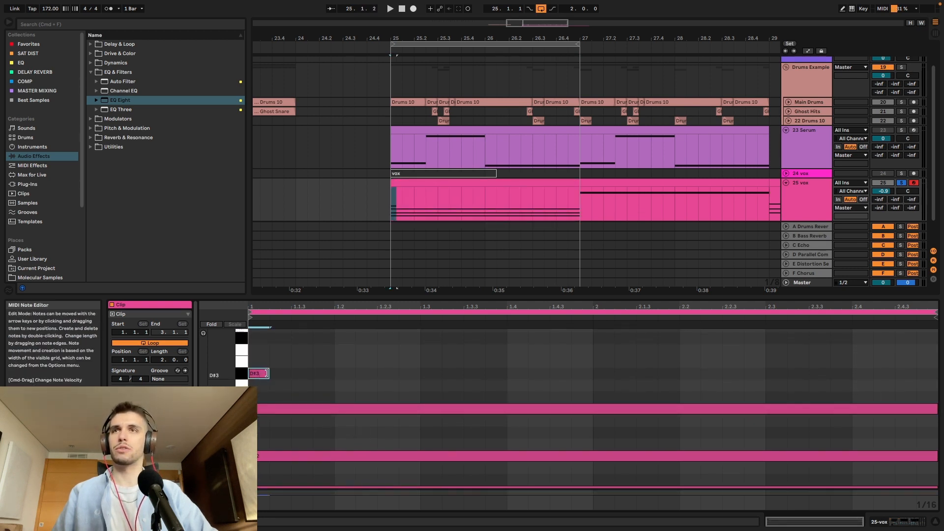
{"action": "left_click_drag", "start_coordinate": [269, 373], "coordinate": [943, 382]}
- Play the vox chord, move its D#3 note down one octave to D#2 and play it again
{"action": "key", "text": "space"}
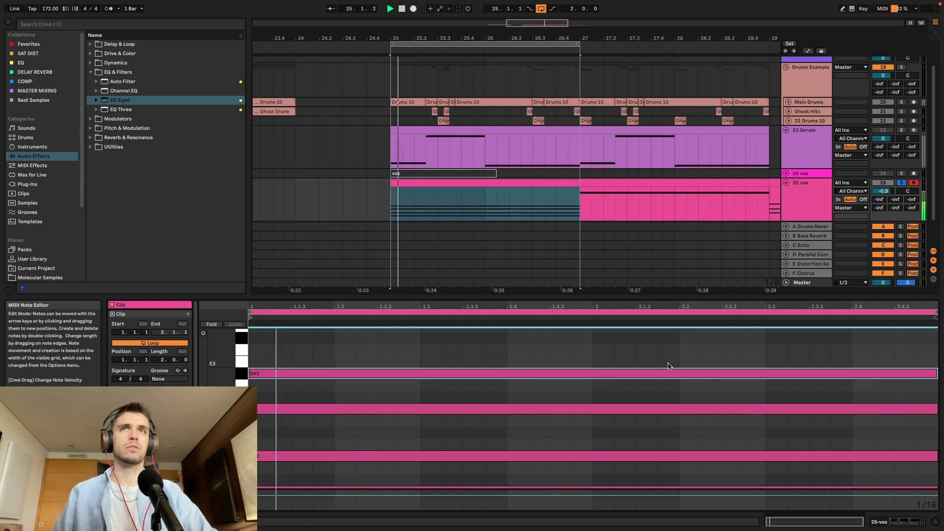
{"action": "scroll", "coordinate": [585, 390], "scroll_direction": "down", "scroll_amount": 3}
{"action": "scroll", "coordinate": [543, 404], "scroll_direction": "up", "scroll_amount": 2}
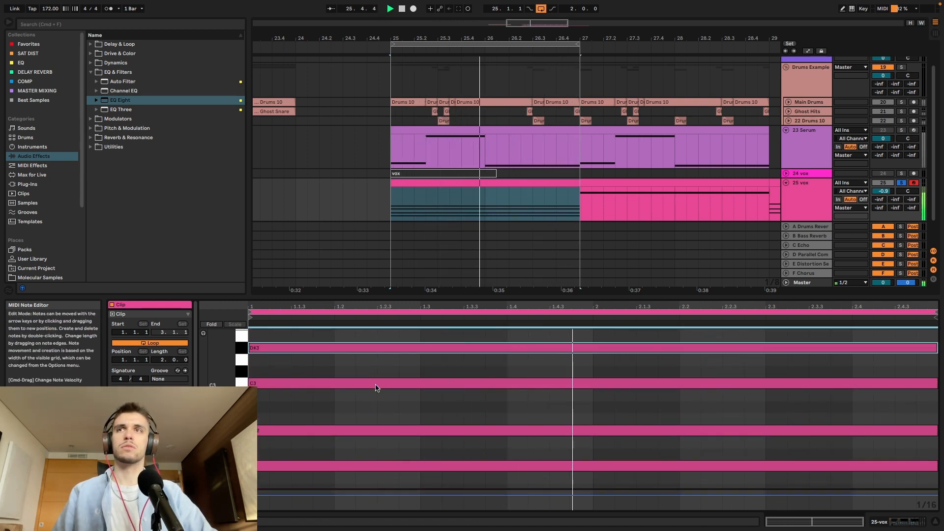
{"action": "scroll", "coordinate": [390, 370], "scroll_direction": "up", "scroll_amount": 1}
{"action": "scroll", "coordinate": [390, 370], "scroll_direction": "up", "scroll_amount": 1}
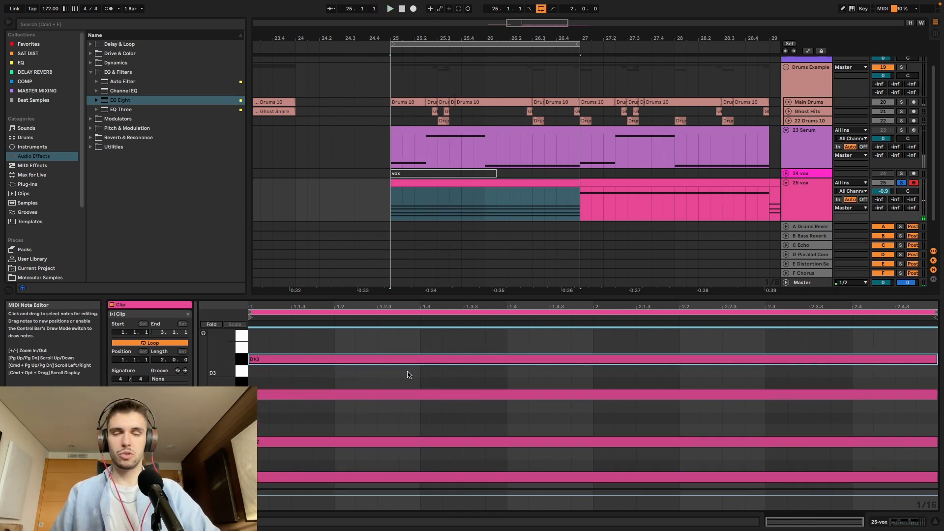
{"action": "key", "text": "shift+Down"}
{"action": "key", "text": "space"}
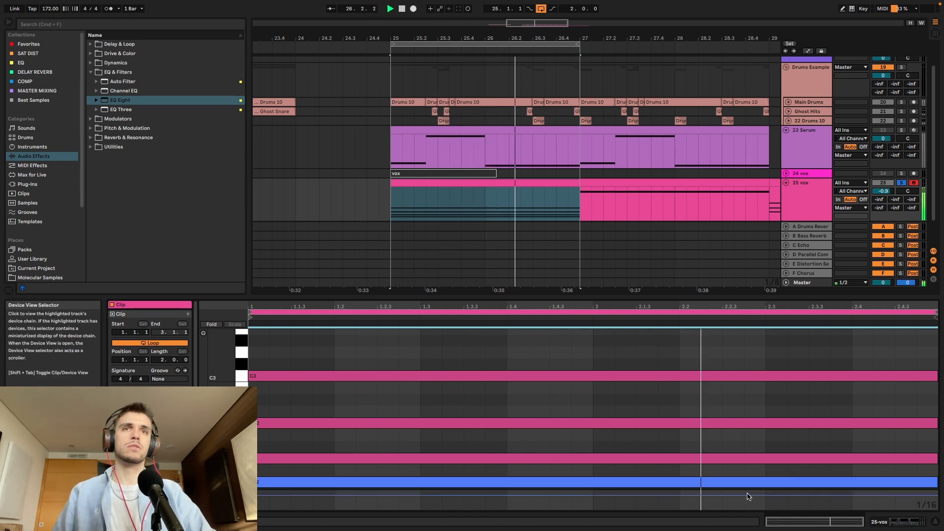
- Draw a pitch bend rise in the vox clip's envelope from below zero at the clip start to 0 at 1.1.3
{"action": "left_click", "coordinate": [150, 419]}
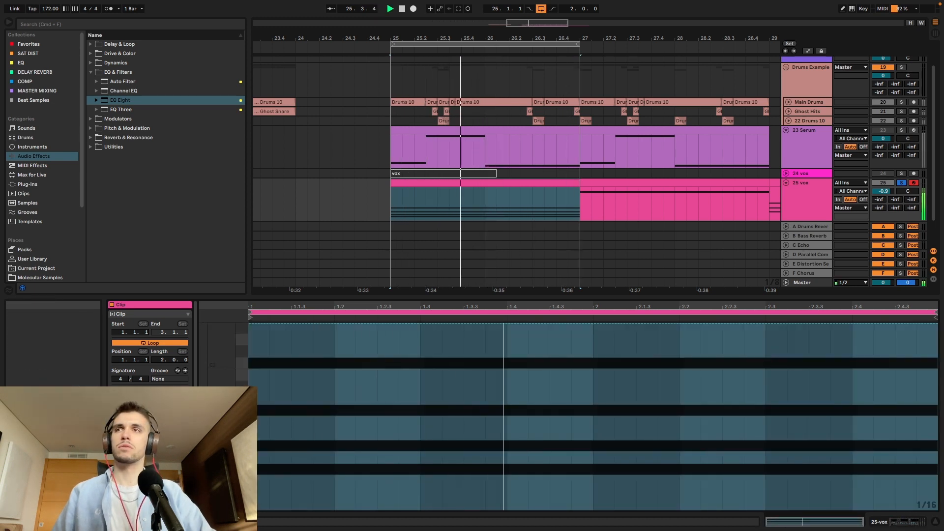
{"action": "left_click", "coordinate": [297, 370]}
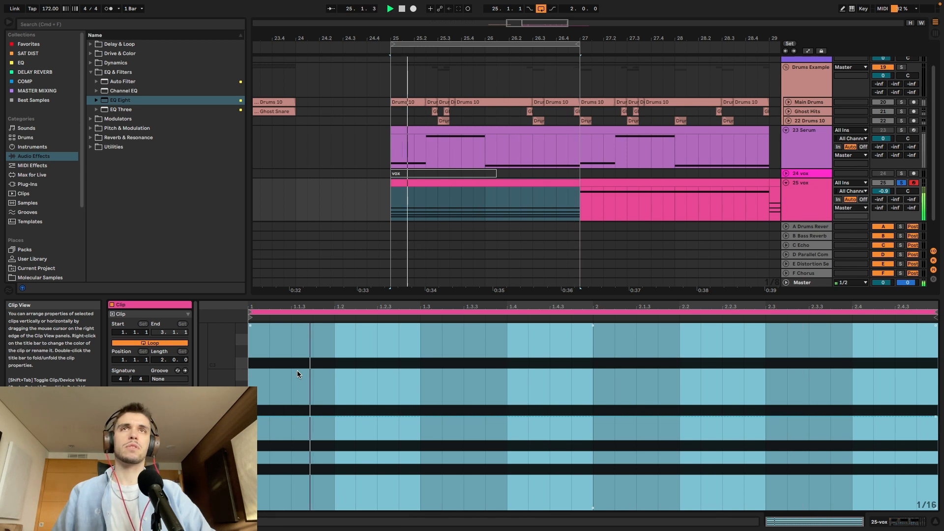
{"action": "left_click", "coordinate": [297, 372]}
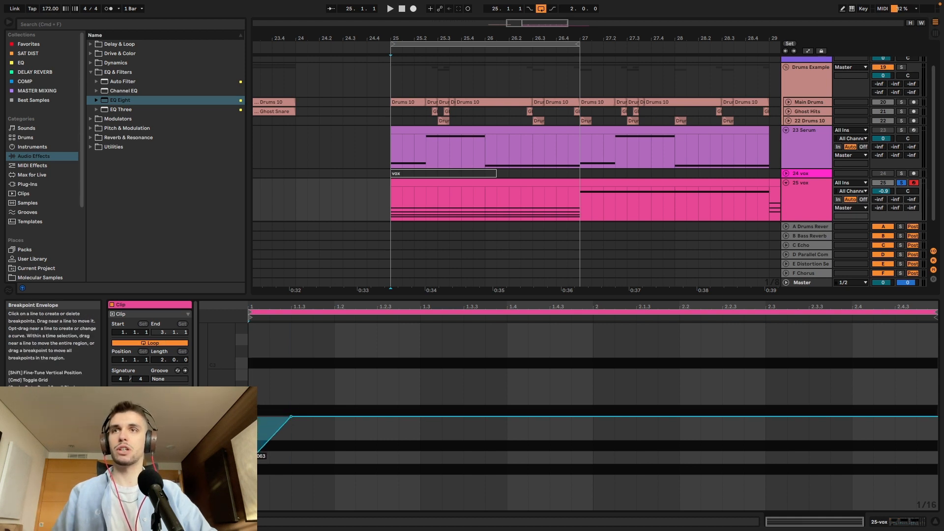
{"action": "key", "text": "space"}
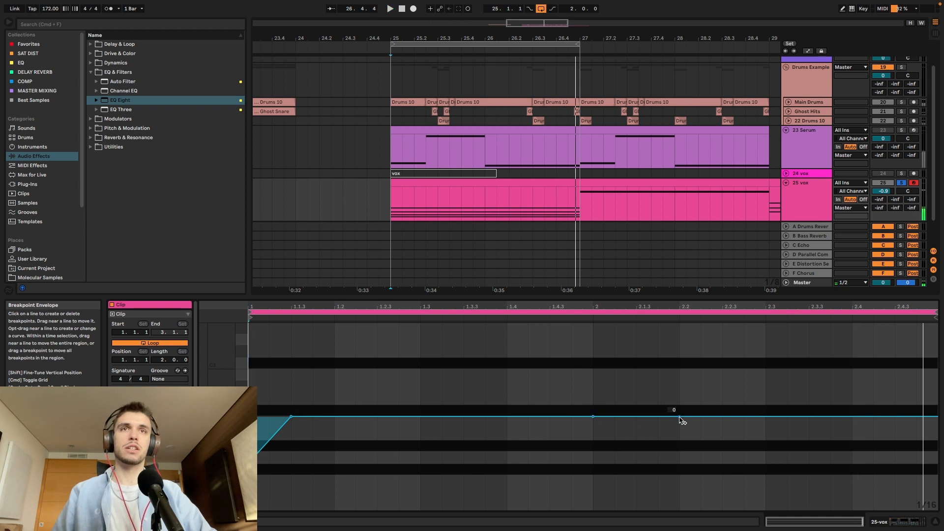
- Drop the vox clip's pitch bend envelope to its minimum at 2.2, then curve it partway back up at the clip end
{"action": "left_click_drag", "start_coordinate": [680, 417], "coordinate": [680, 509]}
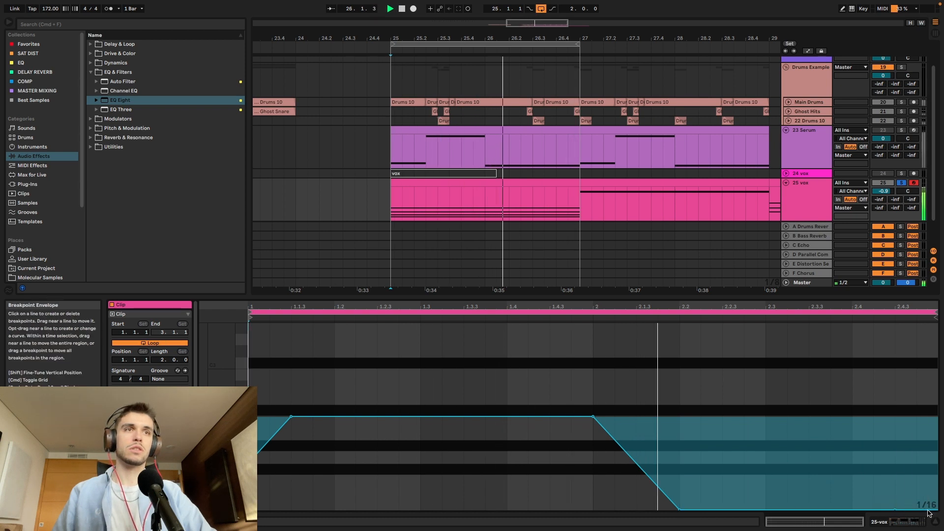
{"action": "left_click_drag", "start_coordinate": [933, 510], "coordinate": [937, 468]}
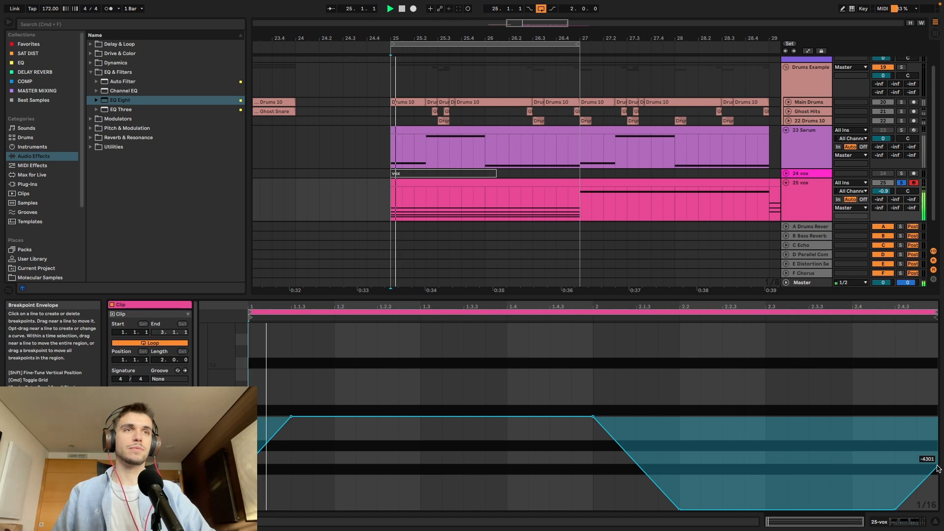
{"action": "mouse_move", "coordinate": [936, 470]}
{"action": "left_mouse_down"}
{"action": "mouse_move", "coordinate": [937, 443]}
{"action": "mouse_move", "coordinate": [938, 459]}
{"action": "left_mouse_up"}
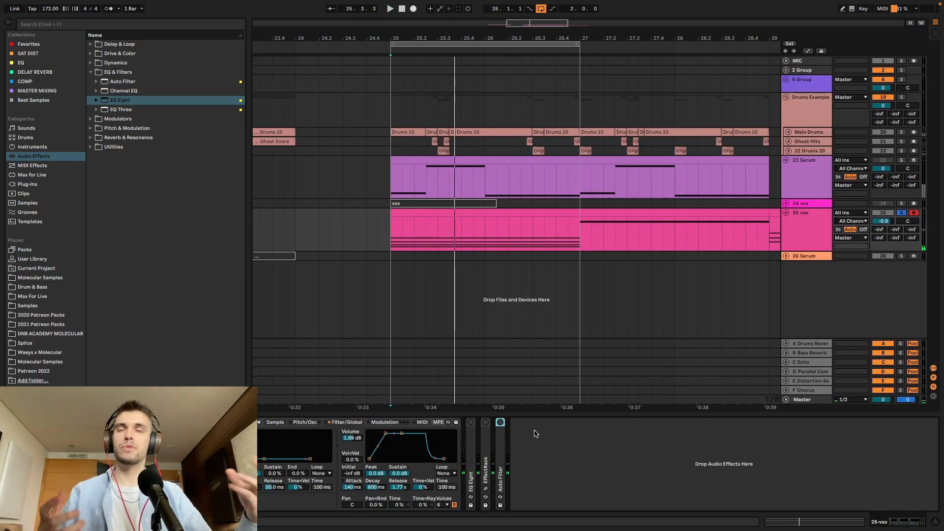
- During playback, cut the vox EQ Eight by 3.10 dB at about 880 Hz with Q 1.94, and enable band 5 with a 2.36 dB cut at 4.00 kHz
{"action": "double_click", "coordinate": [468, 442]}
{"action": "key", "text": "space"}
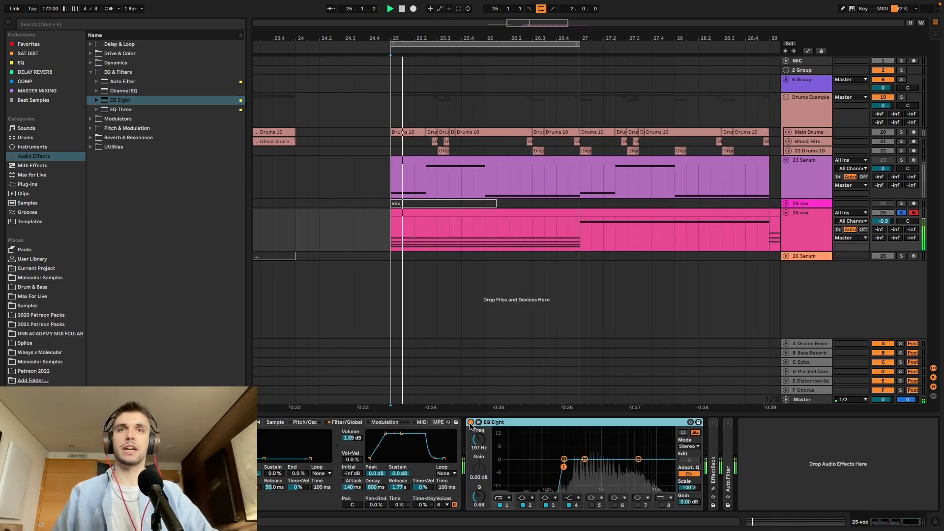
{"action": "left_click_drag", "start_coordinate": [585, 460], "coordinate": [594, 465]}
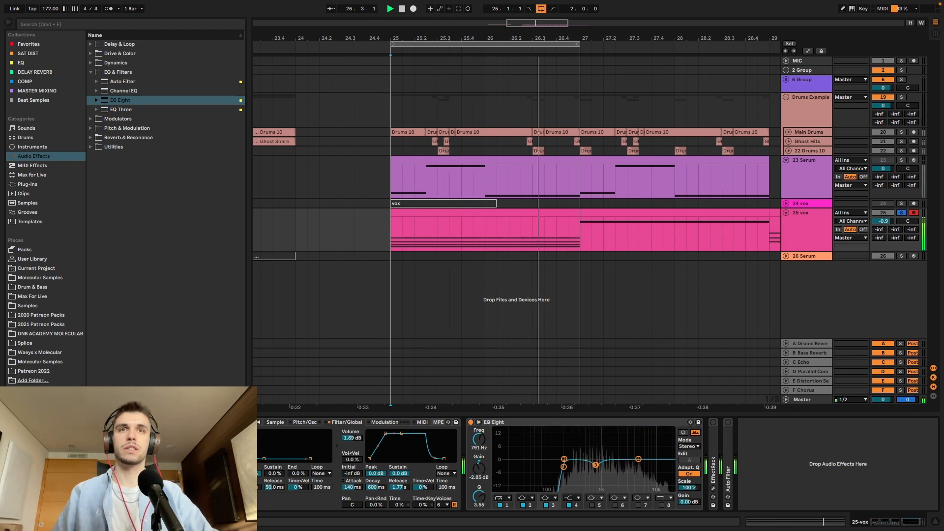
{"action": "left_click_drag", "start_coordinate": [480, 500], "coordinate": [480, 478]}
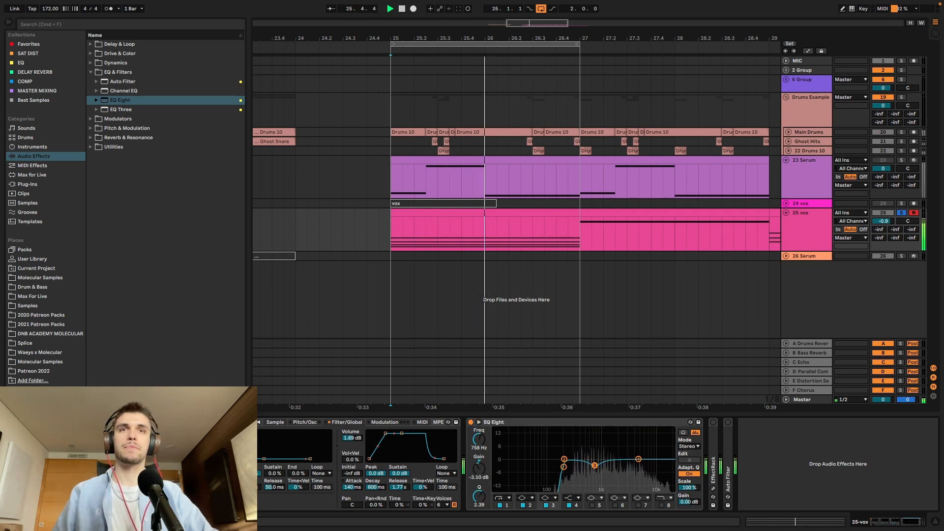
{"action": "left_click_drag", "start_coordinate": [594, 465], "coordinate": [598, 465]}
{"action": "left_click_drag", "start_coordinate": [480, 496], "coordinate": [480, 502]}
{"action": "left_click_drag", "start_coordinate": [598, 465], "coordinate": [598, 466]}
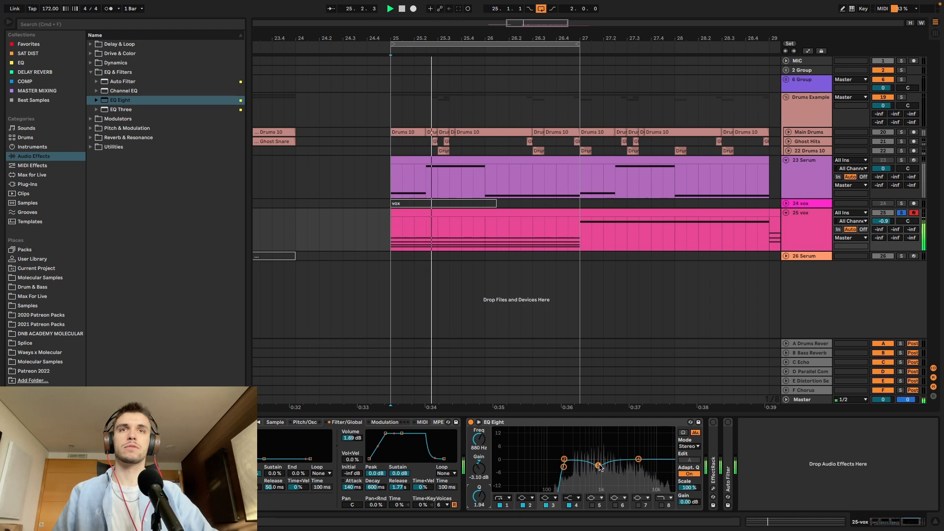
{"action": "left_click", "coordinate": [594, 506]}
{"action": "left_click_drag", "start_coordinate": [548, 459], "coordinate": [622, 471]}
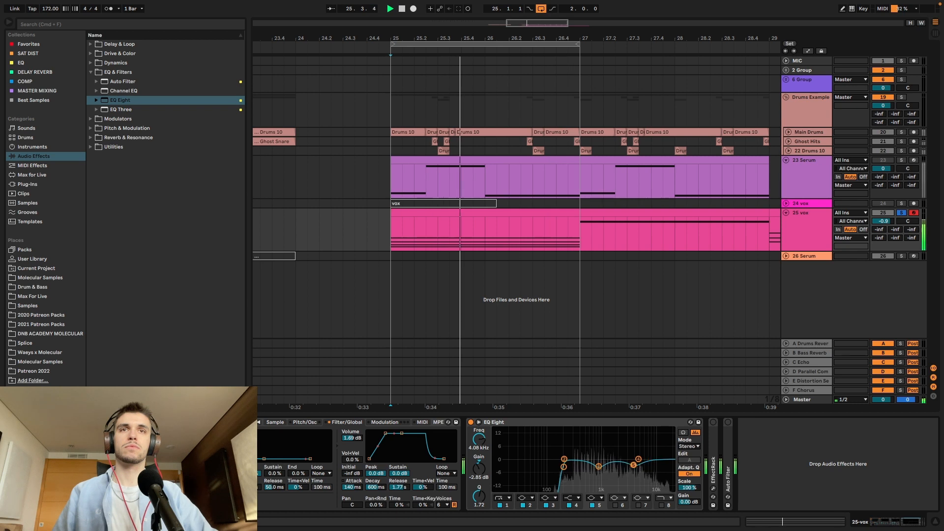
- Open the vox track's EffectRack and switch off SIE-Q, PrimalTap, PhaseMistress, MicroShift, Tremolator and EchoBoy
{"action": "double_click", "coordinate": [716, 451]}
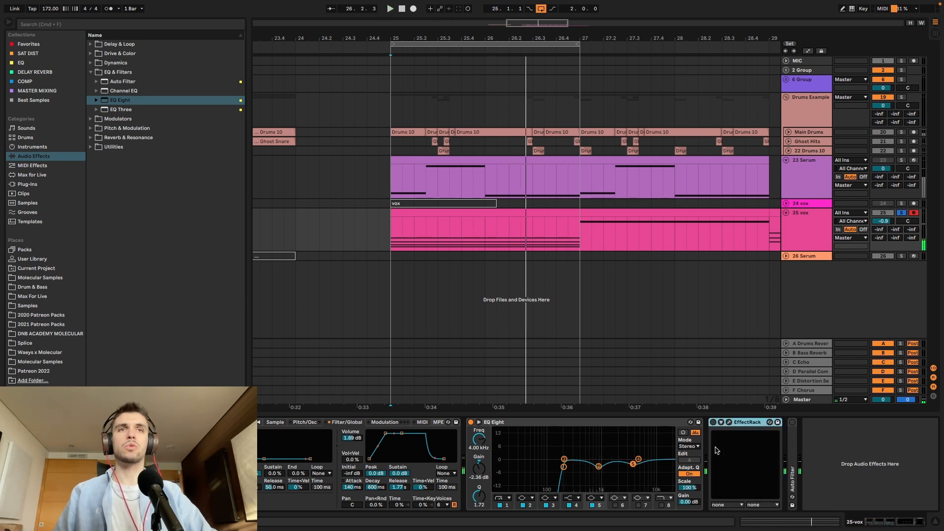
{"action": "left_click", "coordinate": [728, 422]}
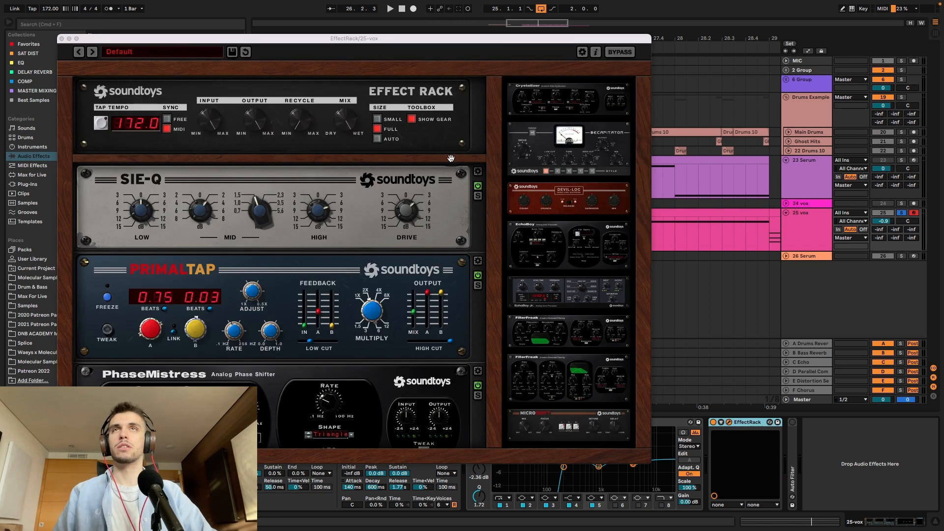
{"action": "left_click", "coordinate": [477, 186]}
{"action": "left_click", "coordinate": [478, 275]}
{"action": "scroll", "coordinate": [492, 312], "scroll_direction": "down", "scroll_amount": 5}
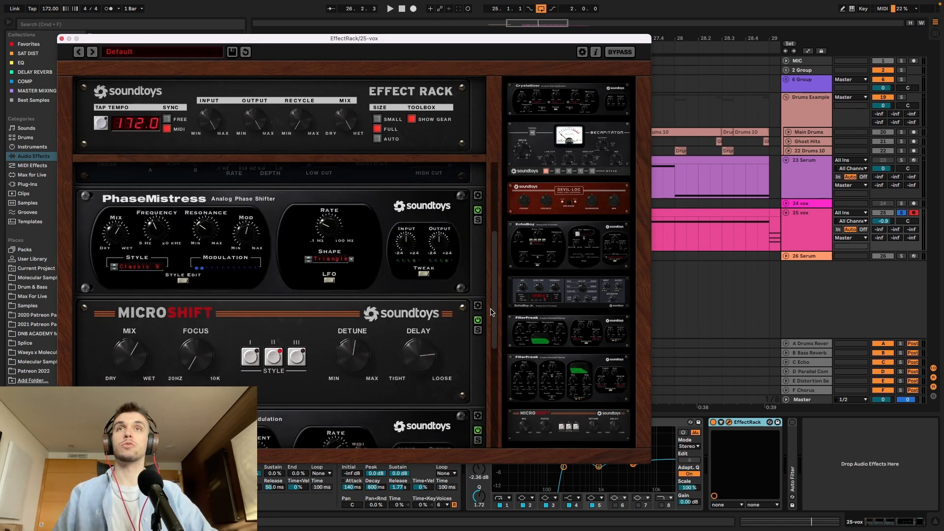
{"action": "left_click", "coordinate": [478, 209]}
{"action": "left_click", "coordinate": [478, 321]}
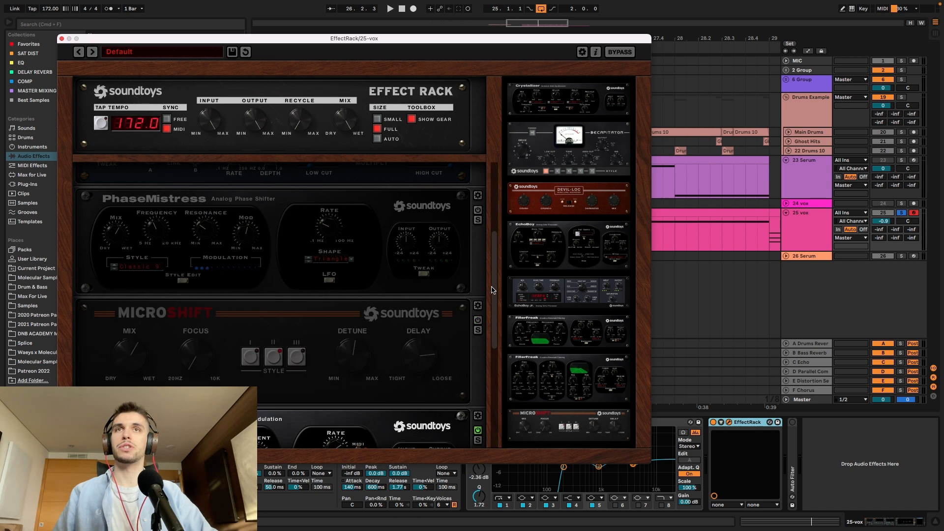
{"action": "scroll", "coordinate": [478, 246], "scroll_direction": "down", "scroll_amount": 6}
{"action": "left_click", "coordinate": [478, 225]}
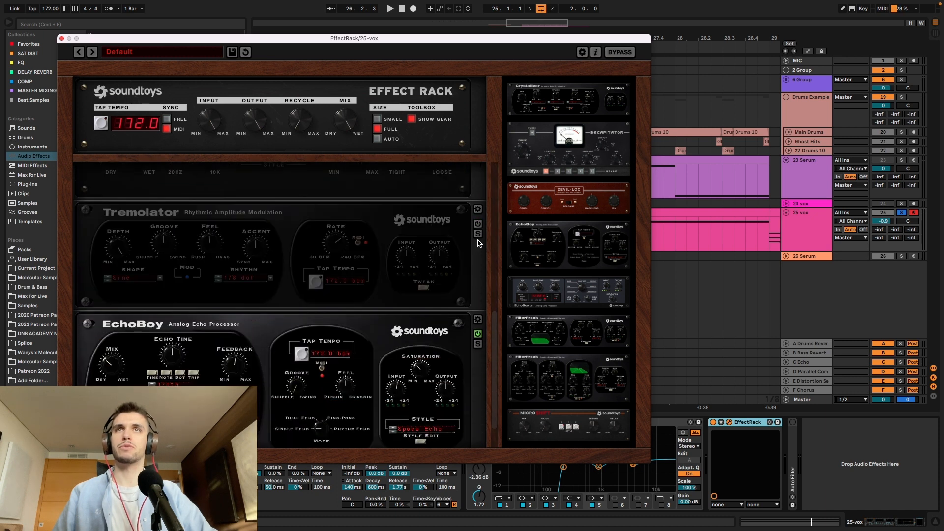
{"action": "left_click", "coordinate": [478, 334]}
{"action": "left_click_drag", "start_coordinate": [494, 333], "coordinate": [499, 180]}
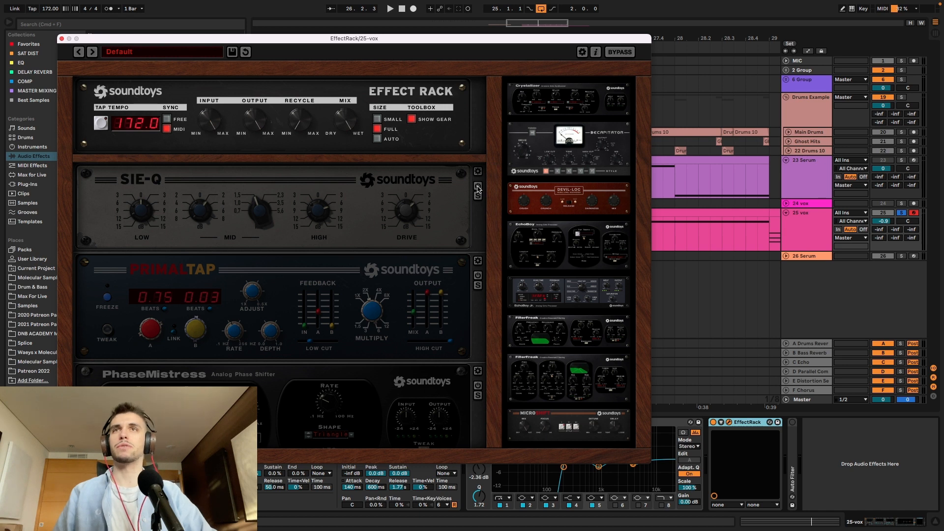
- Switch SIE-Q and PrimalTap back on one after the other, playing the vox chord with each addition
{"action": "left_click", "coordinate": [478, 187]}
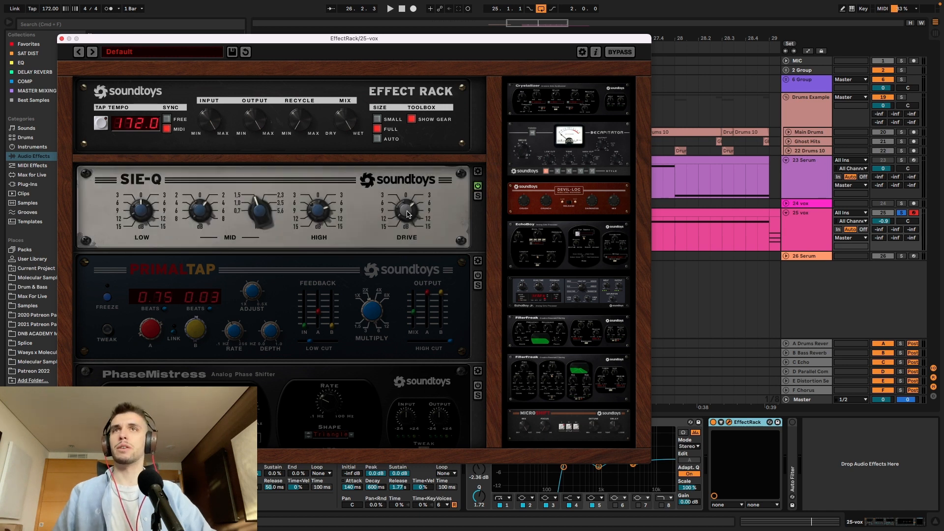
{"action": "key", "text": "space"}
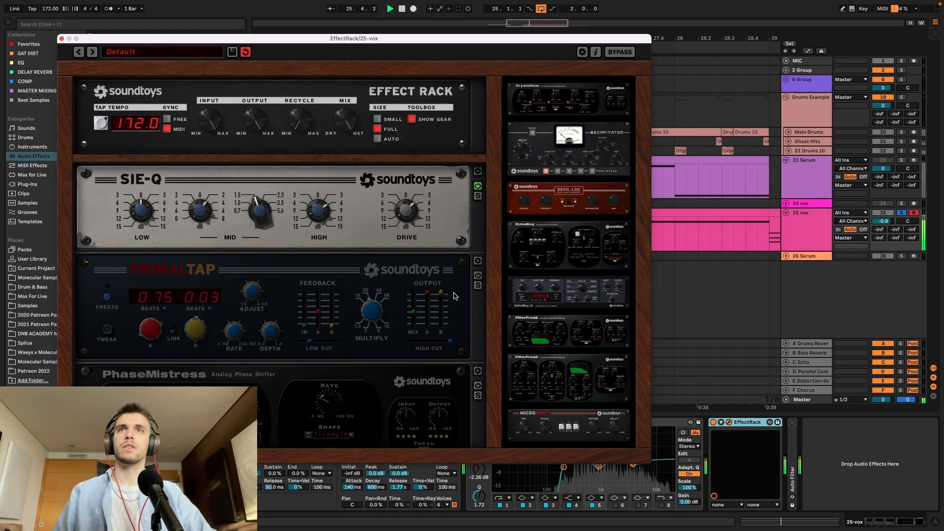
{"action": "left_click", "coordinate": [477, 275]}
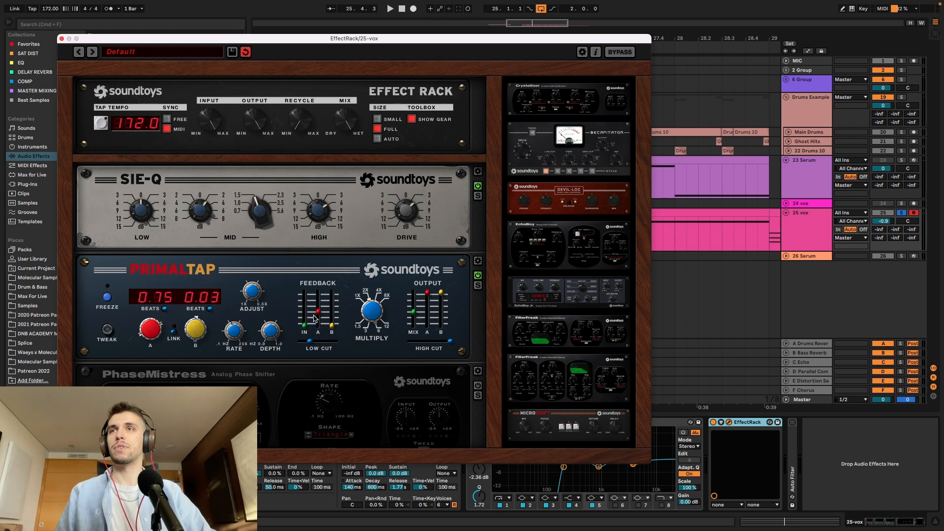
{"action": "key", "text": "space"}
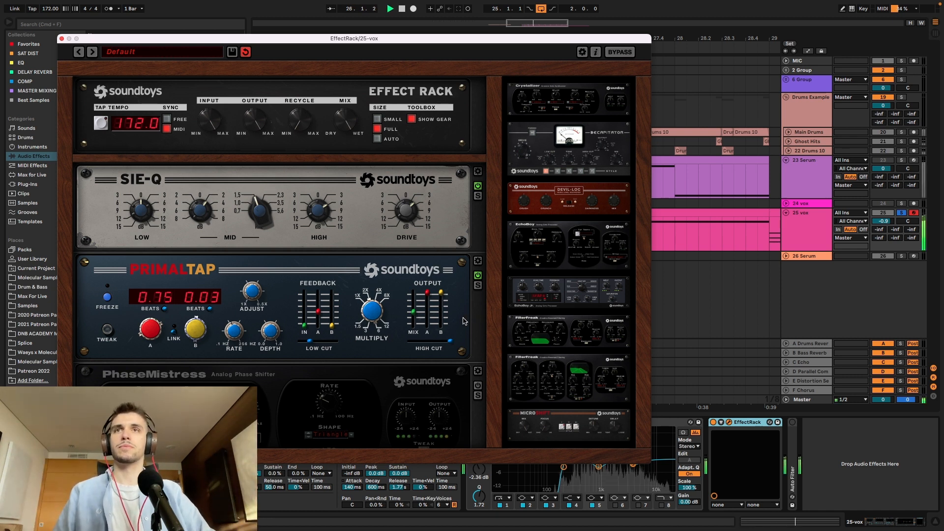
- Compare the playing vox chord with PrimalTap bypassed and active, then stop playback
{"action": "scroll", "coordinate": [488, 262], "scroll_direction": "down", "scroll_amount": 3}
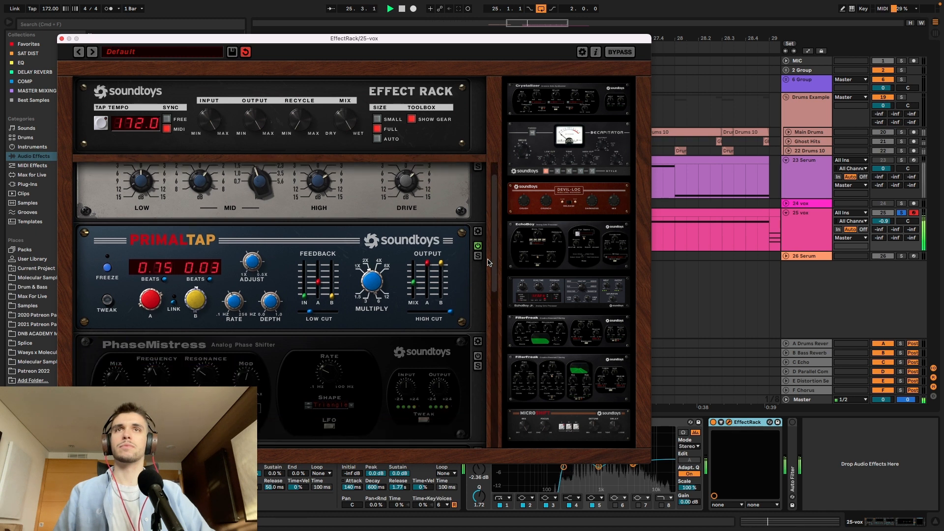
{"action": "left_click", "coordinate": [478, 247]}
{"action": "left_click", "coordinate": [478, 247]}
{"action": "key", "text": "space"}
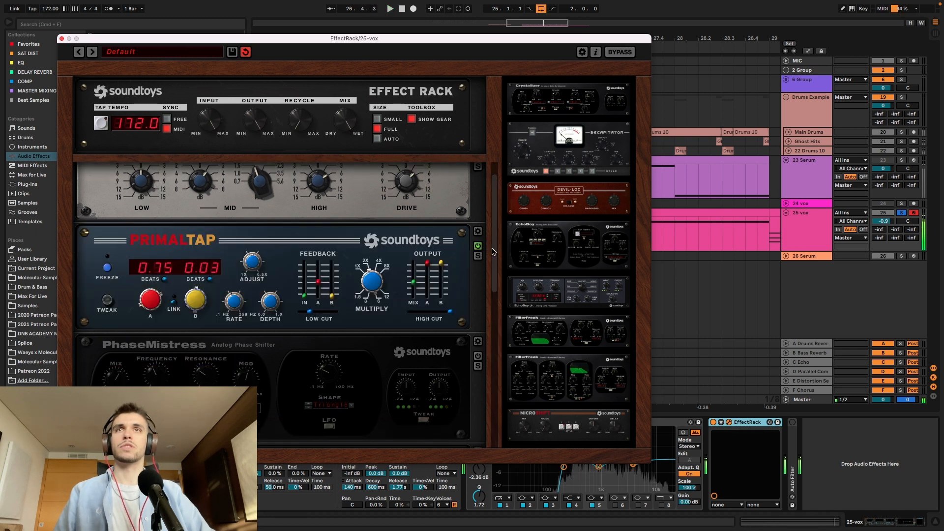
- Switch PhaseMistress back on in the rack and play the vox chord through it
{"action": "scroll", "coordinate": [487, 266], "scroll_direction": "down", "scroll_amount": 6}
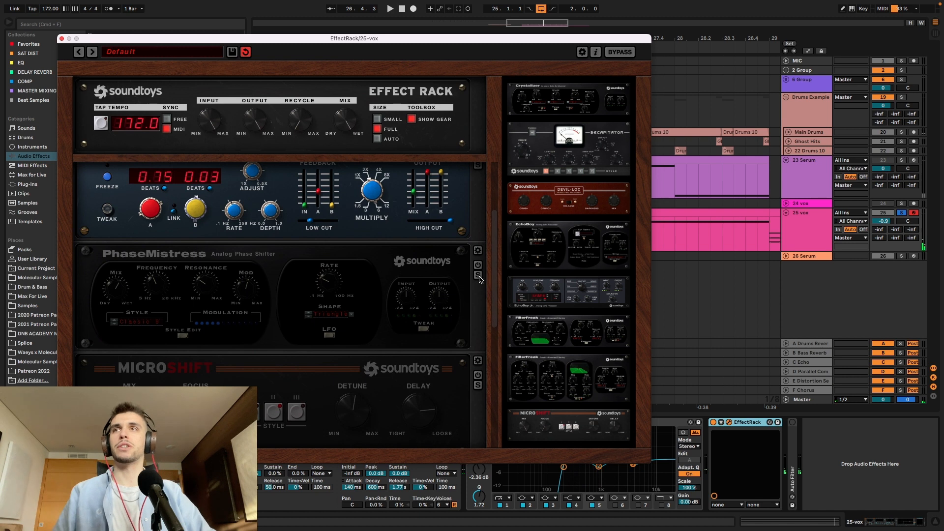
{"action": "left_click", "coordinate": [478, 265]}
{"action": "scroll", "coordinate": [480, 270], "scroll_direction": "down", "scroll_amount": 1}
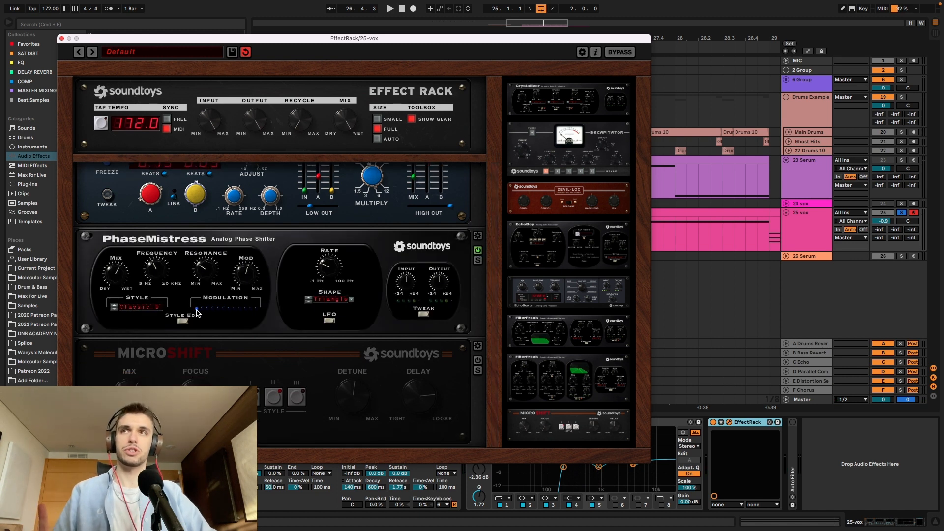
{"action": "key", "text": "space"}
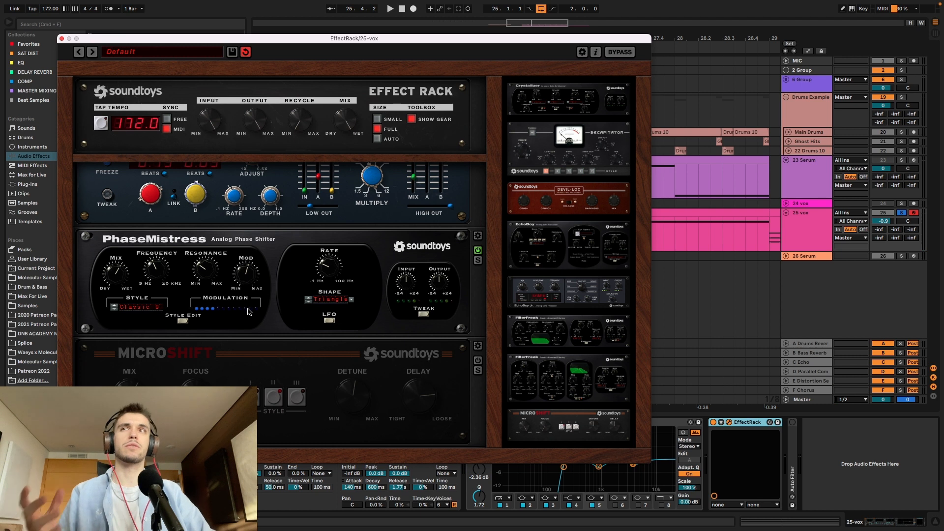
{"action": "scroll", "coordinate": [261, 315], "scroll_direction": "down", "scroll_amount": 2}
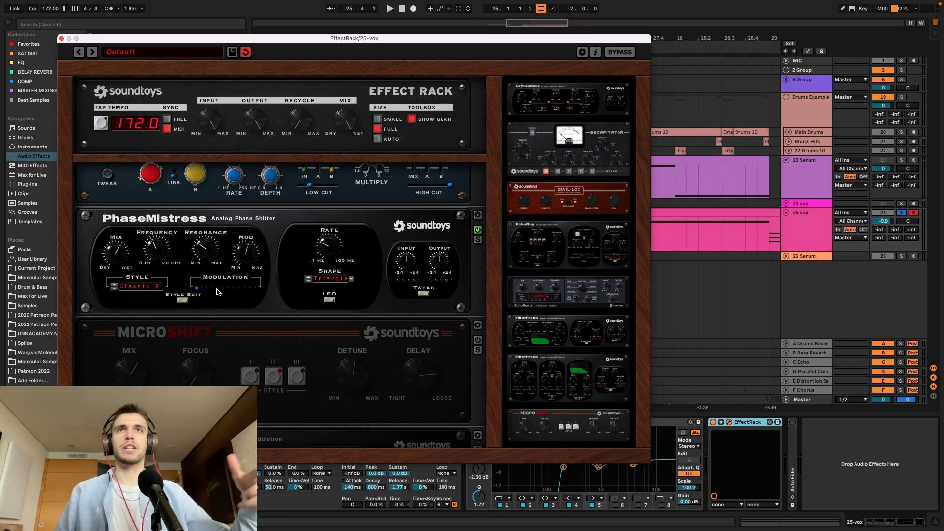
{"action": "key", "text": "space"}
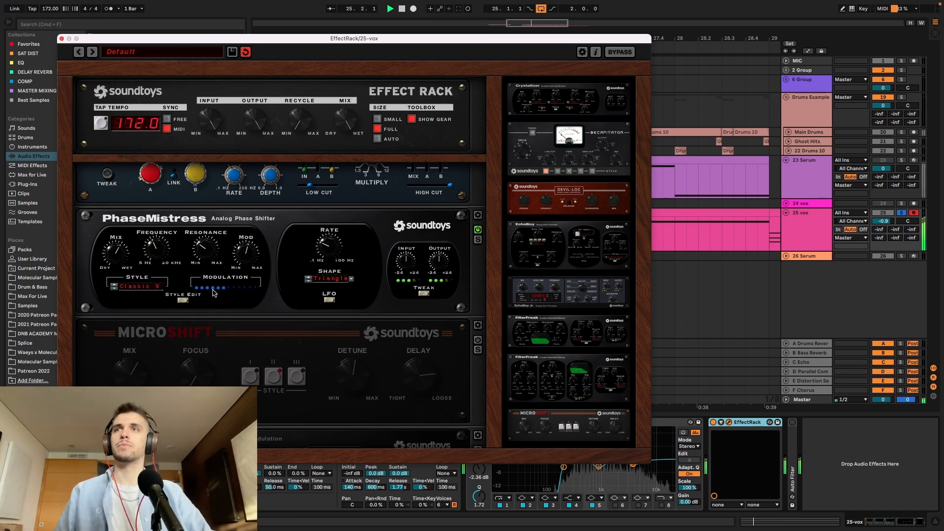
- Switch MicroShift back on in the rack and play the vox chord through it
{"action": "scroll", "coordinate": [490, 281], "scroll_direction": "down", "scroll_amount": 5}
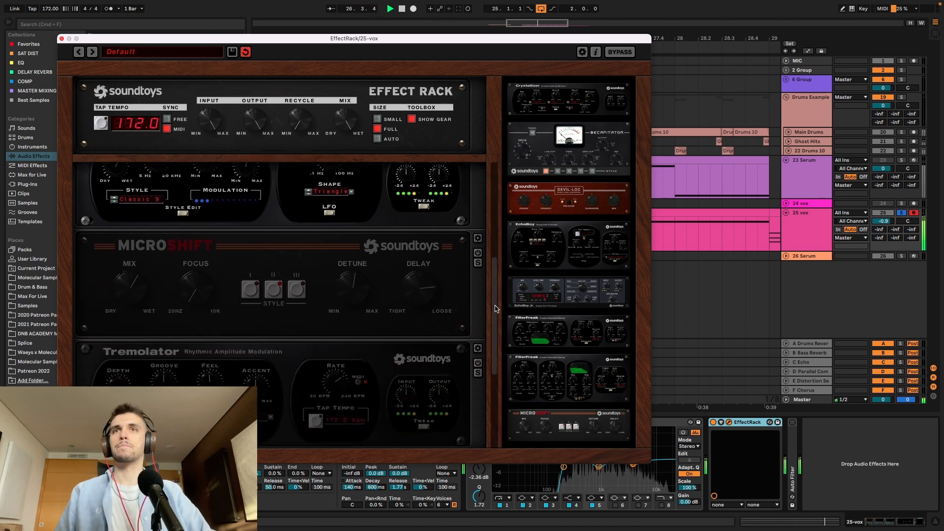
{"action": "left_click", "coordinate": [477, 251]}
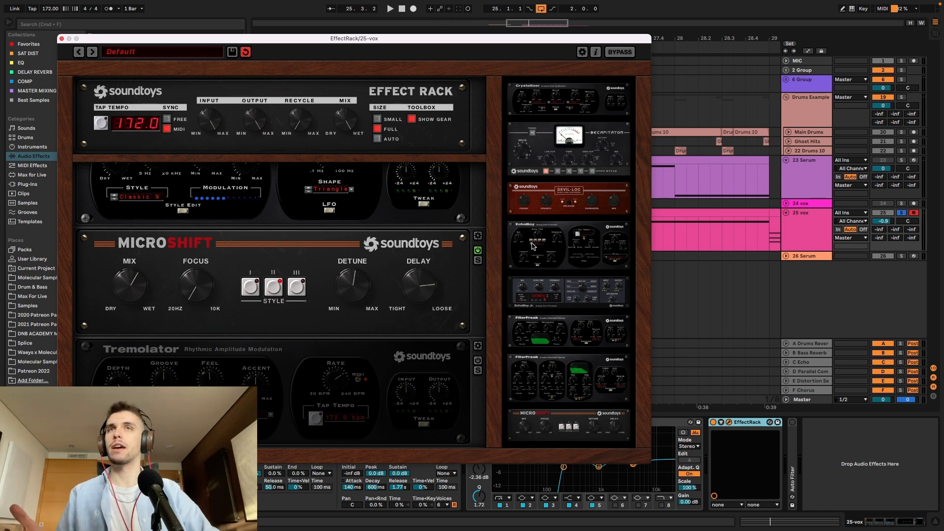
{"action": "scroll", "coordinate": [489, 266], "scroll_direction": "up", "scroll_amount": 5}
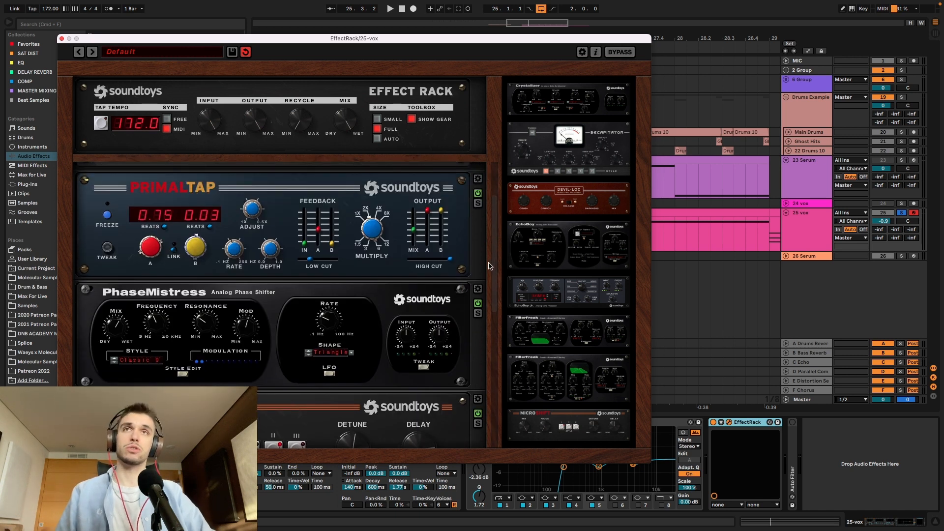
{"action": "scroll", "coordinate": [491, 275], "scroll_direction": "down", "scroll_amount": 2}
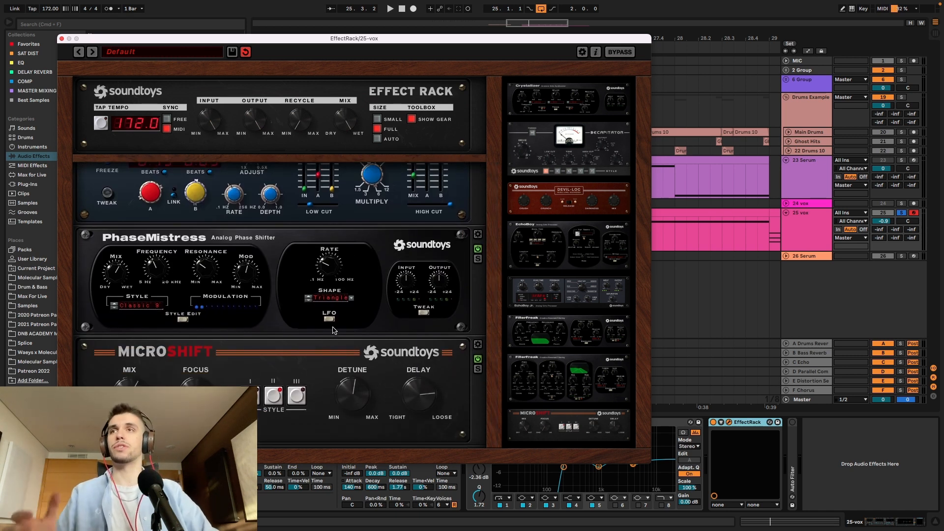
{"action": "scroll", "coordinate": [334, 329], "scroll_direction": "down", "scroll_amount": 1}
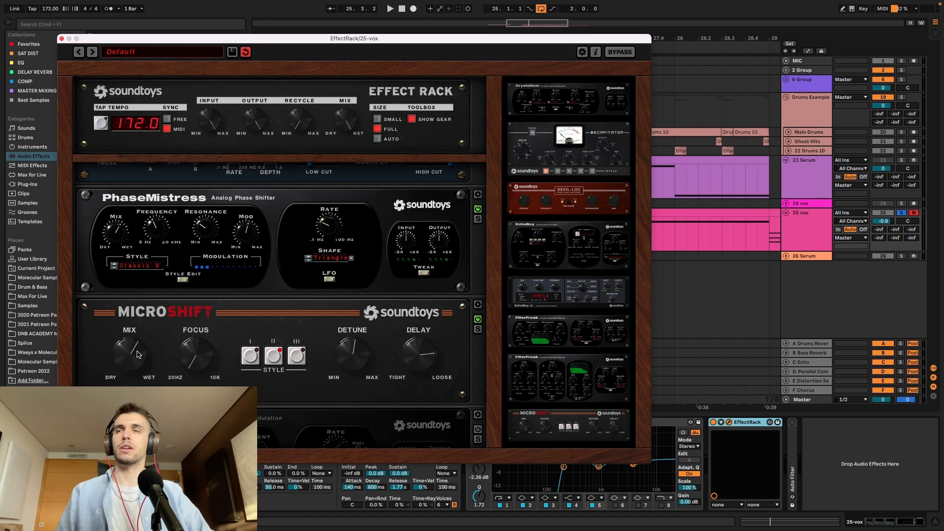
{"action": "key", "text": "space"}
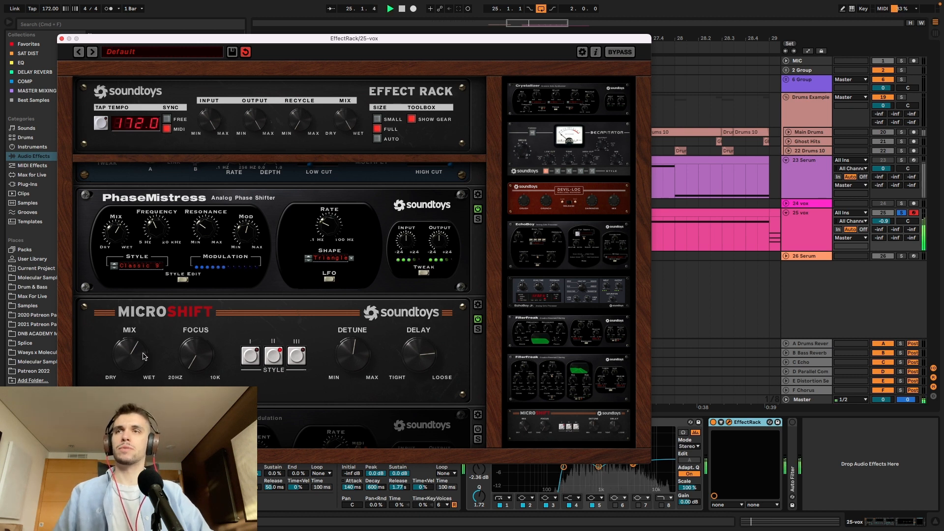
- Compare the playing vox chord with MicroShift bypassed and active, then stop playback
{"action": "left_click", "coordinate": [478, 320]}
{"action": "left_click", "coordinate": [478, 320]}
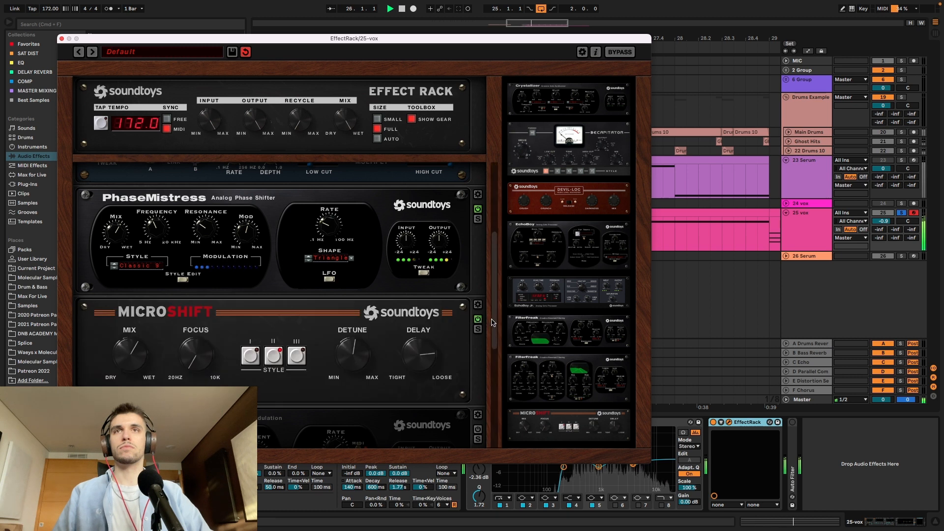
{"action": "scroll", "coordinate": [494, 328], "scroll_direction": "down", "scroll_amount": 1}
{"action": "scroll", "coordinate": [494, 328], "scroll_direction": "down", "scroll_amount": 3}
{"action": "left_click", "coordinate": [297, 312]}
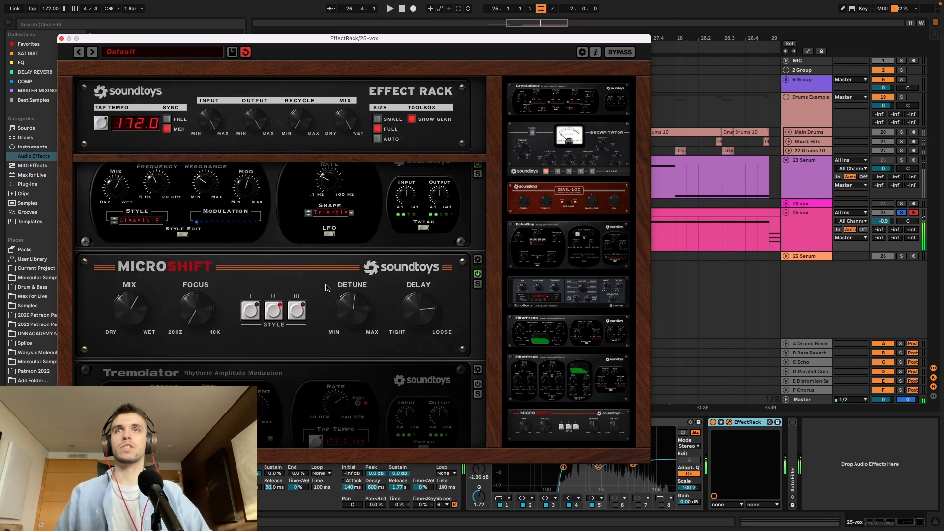
- Switch Tremolator back on in the rack and play the vox chord through it
{"action": "scroll", "coordinate": [495, 325], "scroll_direction": "down", "scroll_amount": 6}
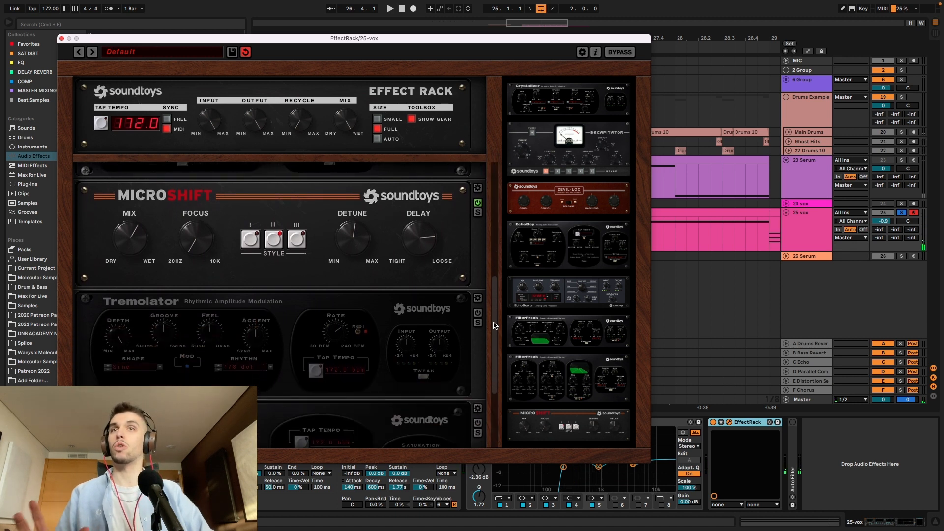
{"action": "scroll", "coordinate": [494, 326], "scroll_direction": "down", "scroll_amount": 1}
{"action": "left_click", "coordinate": [478, 299]}
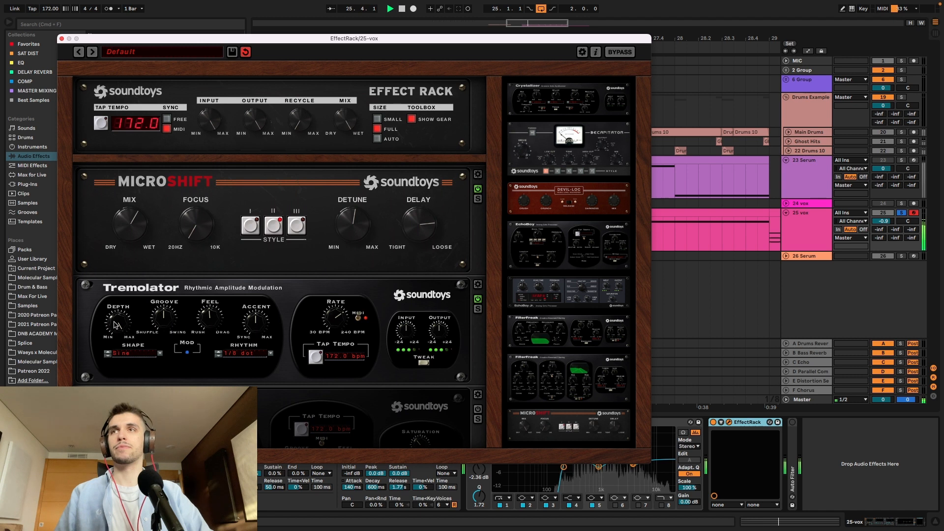
{"action": "scroll", "coordinate": [357, 312], "scroll_direction": "down", "scroll_amount": 4}
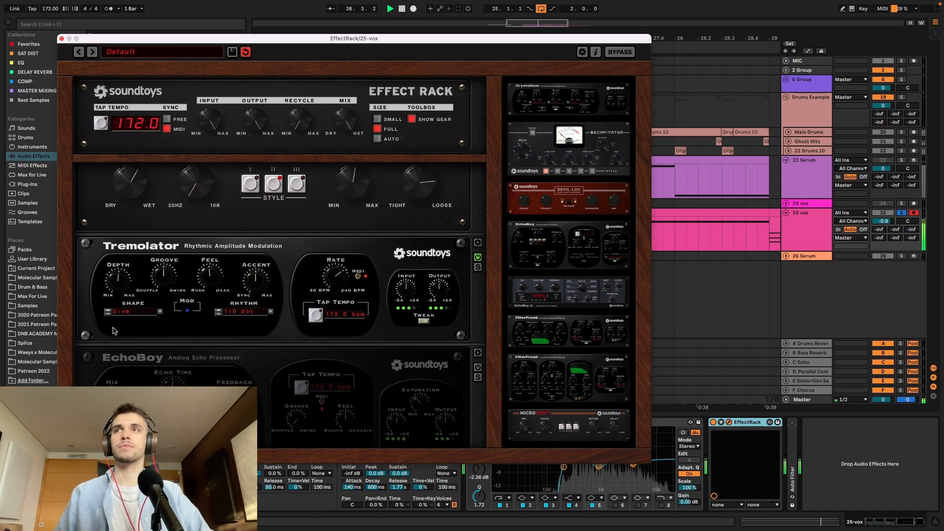
- Set the Tremolator rhythm to a 1/16 note and audition the vox chord with it
{"action": "left_click", "coordinate": [243, 313]}
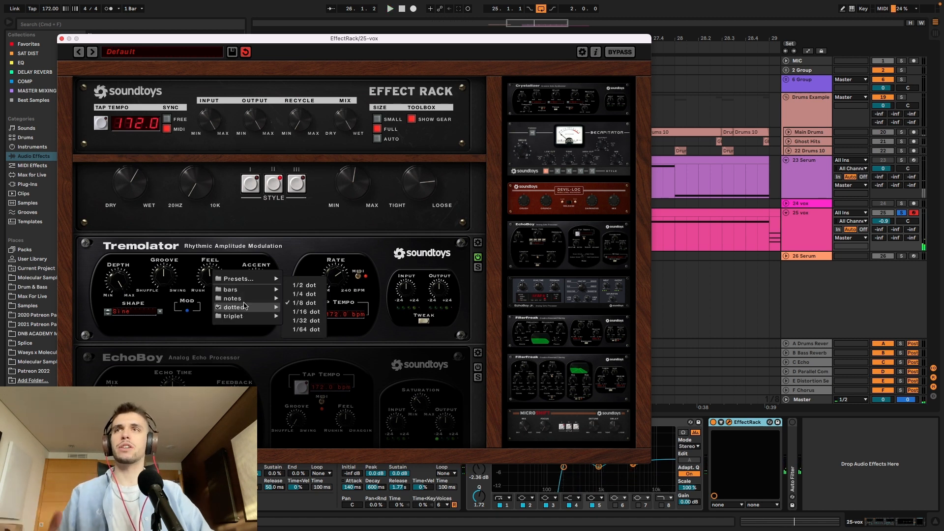
{"action": "mouse_move", "coordinate": [258, 300]}
{"action": "left_click", "coordinate": [304, 302]}
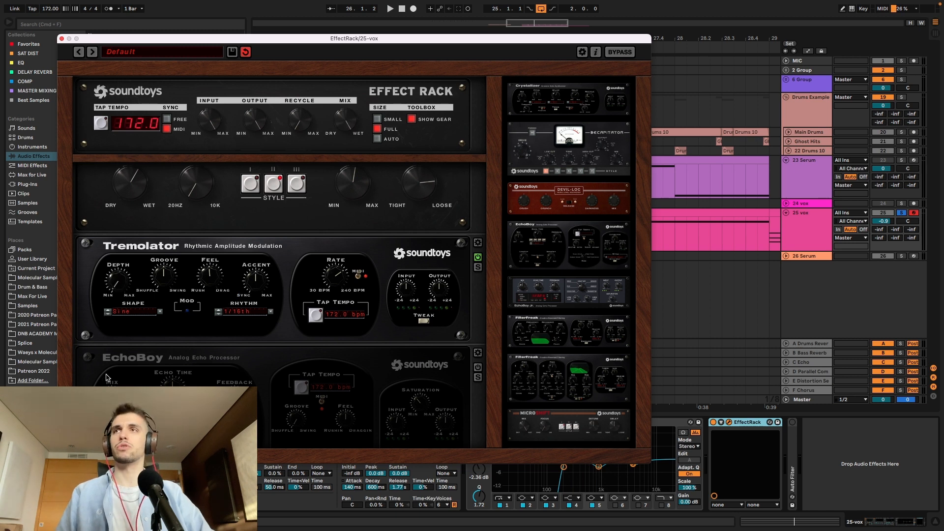
{"action": "key", "text": "space"}
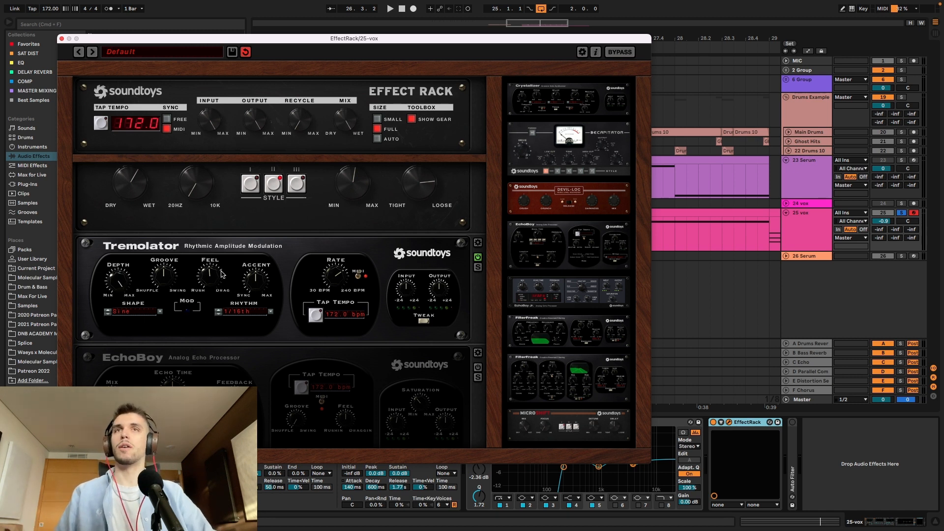
- Switch EchoBoy back on in the rack and play the vox chord through it
{"action": "left_click_drag", "start_coordinate": [492, 327], "coordinate": [495, 352]}
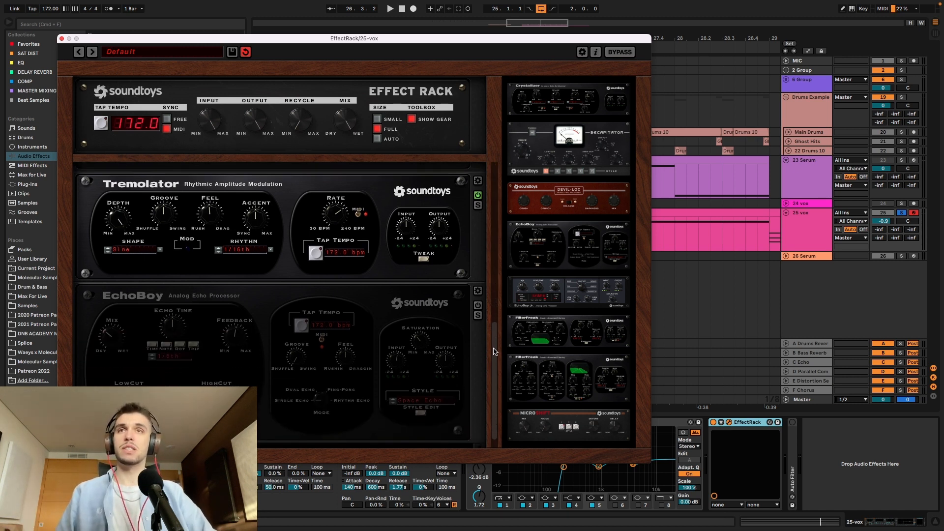
{"action": "left_click", "coordinate": [476, 304]}
{"action": "scroll", "coordinate": [495, 399], "scroll_direction": "down", "scroll_amount": 1}
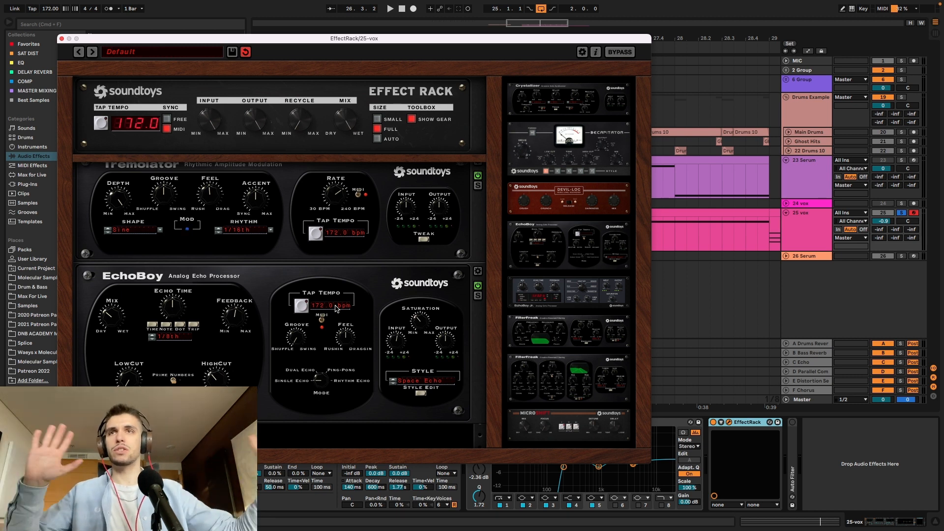
{"action": "key", "text": "space"}
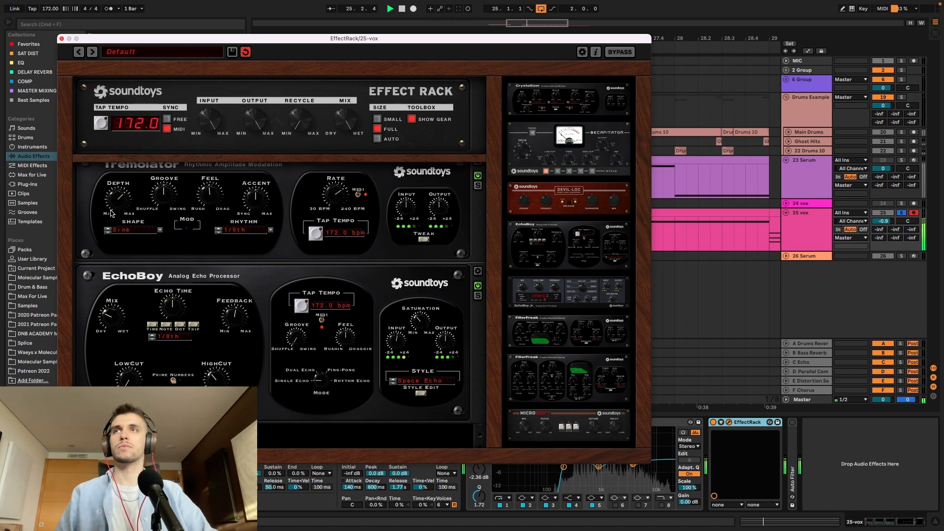
- Set the Tremolator rhythm to a 1/4 triplet while the chord plays, then close the EffectRack window
{"action": "left_click", "coordinate": [221, 231]}
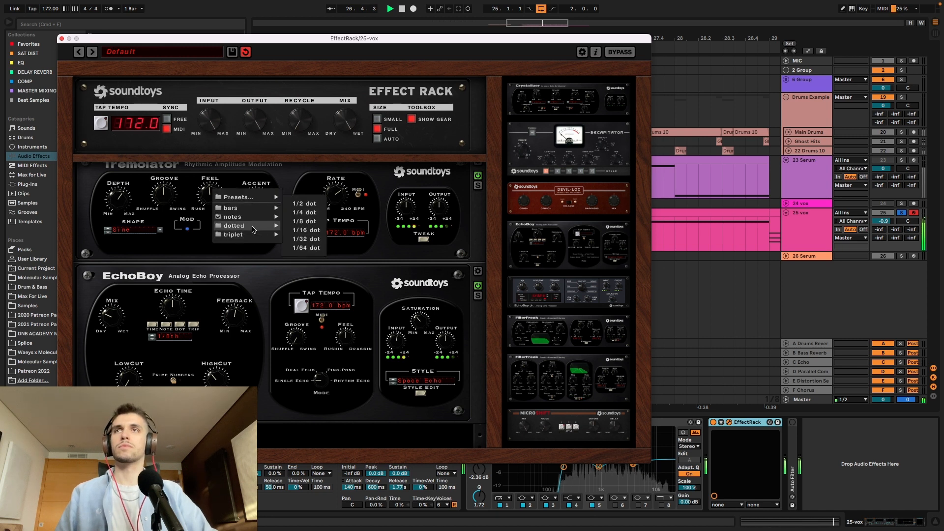
{"action": "mouse_move", "coordinate": [246, 235]}
{"action": "left_click", "coordinate": [312, 222]}
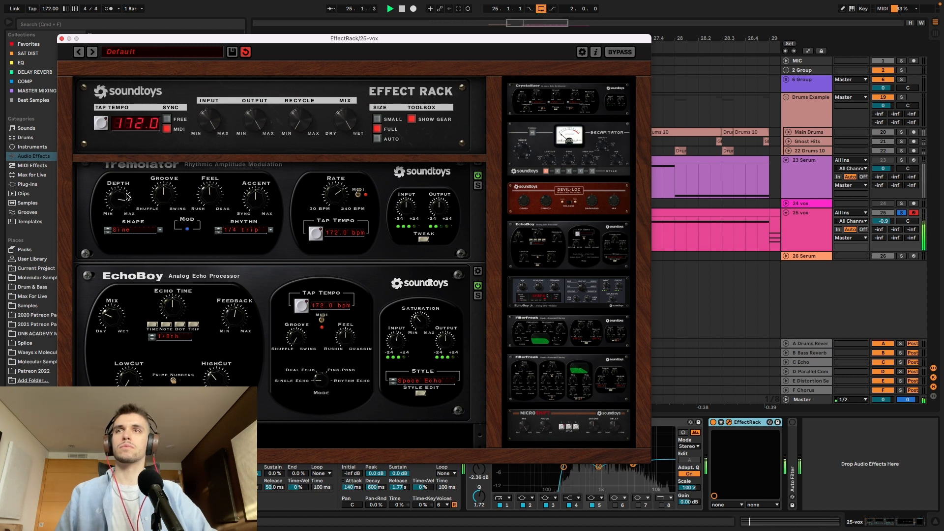
{"action": "left_click", "coordinate": [61, 39]}
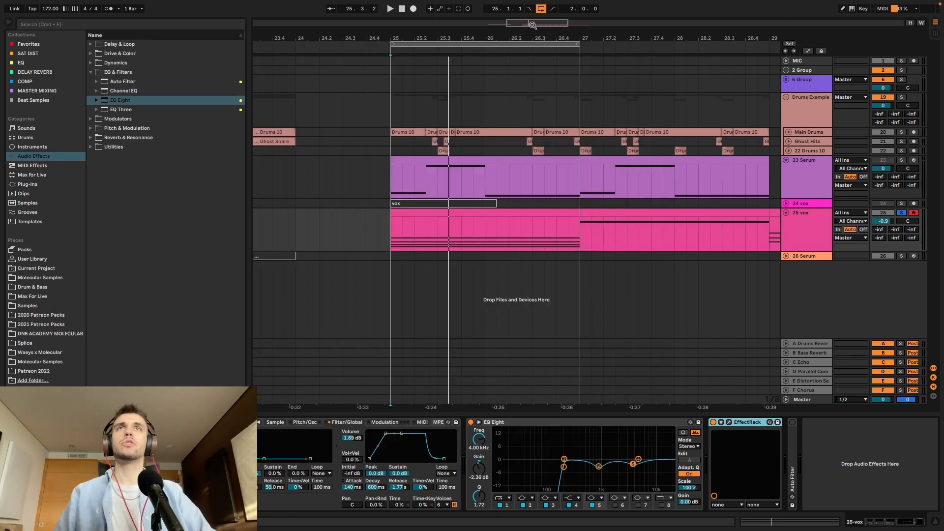
- Expand the Auto Filter after the rack, switch it on and play the chord while sweeping its frequency up to 19.9 kHz
{"action": "left_click_drag", "start_coordinate": [532, 24], "coordinate": [534, 15]}
{"action": "double_click", "coordinate": [793, 472]}
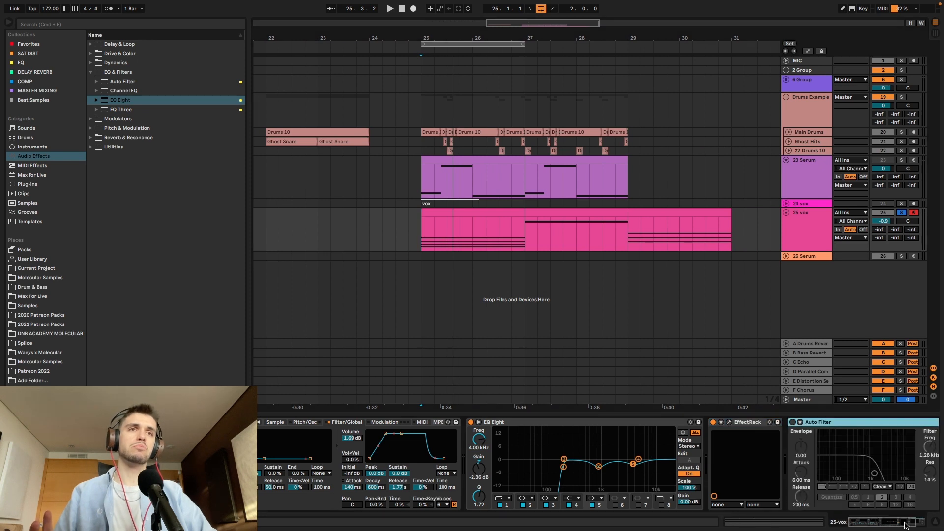
{"action": "left_click", "coordinate": [906, 525]}
{"action": "left_click", "coordinate": [691, 422]}
{"action": "key", "text": "space"}
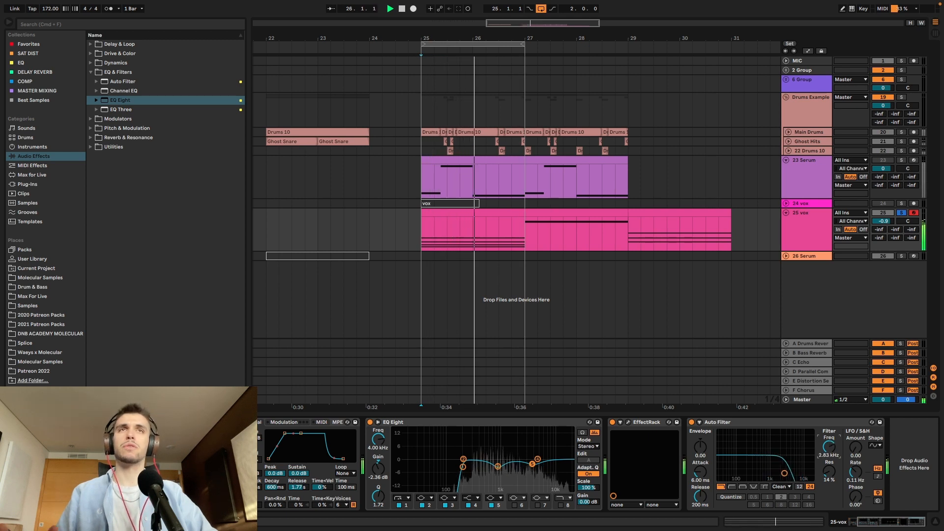
- Loop bars 27 to 29, play the single-note vox clip there and open its clip view
{"action": "left_click", "coordinate": [541, 212]}
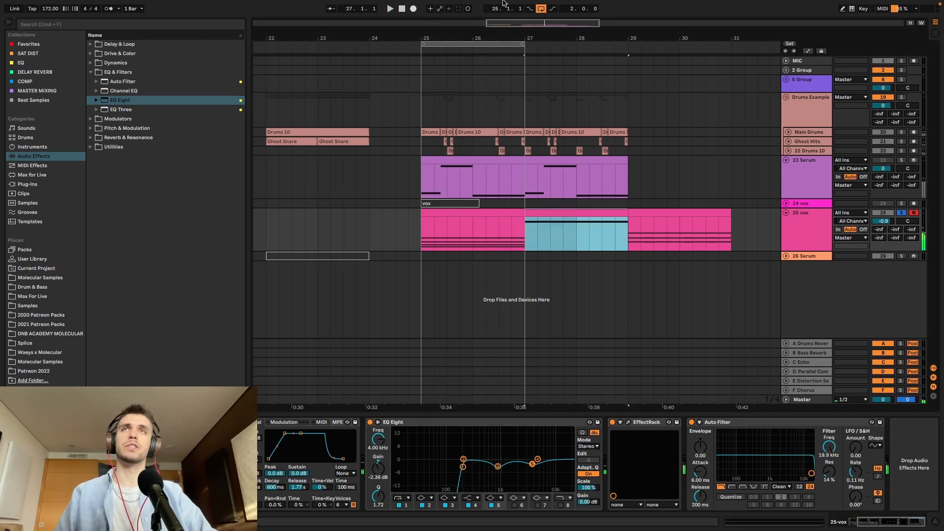
{"action": "left_click_drag", "start_coordinate": [497, 45], "coordinate": [604, 45]}
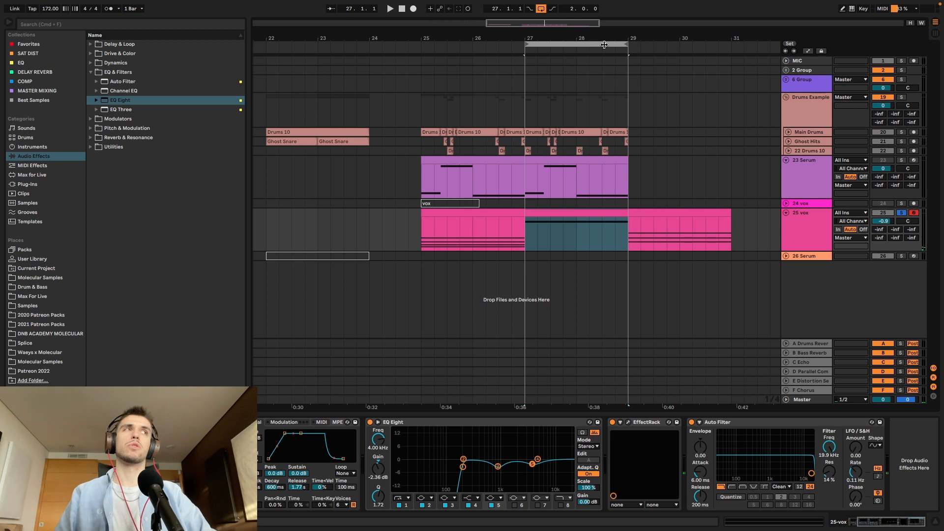
{"action": "key", "text": "space"}
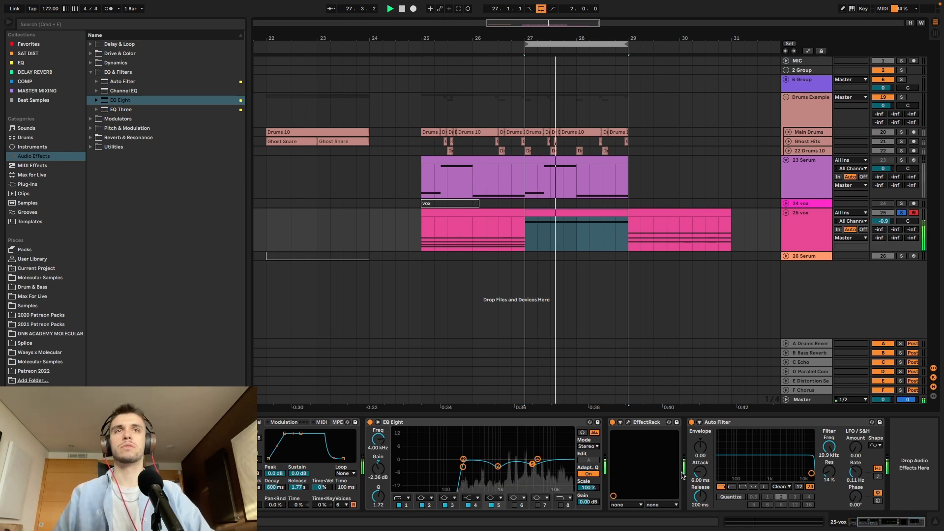
{"action": "left_click", "coordinate": [604, 212]}
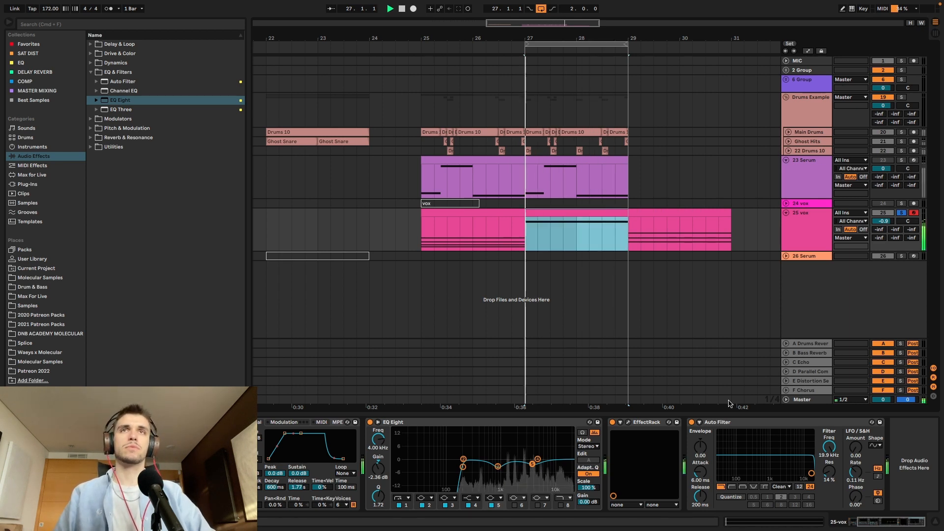
{"action": "left_click", "coordinate": [782, 519]}
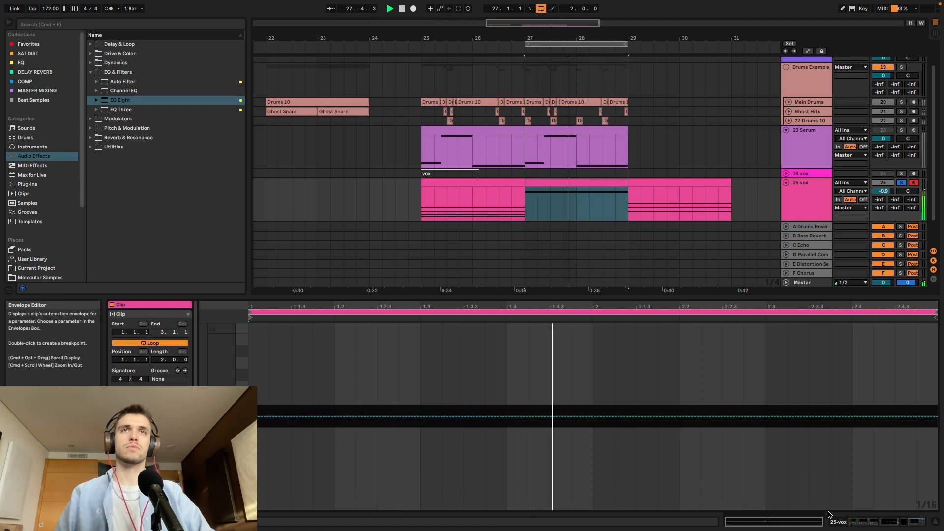
- Duplicate the single-note vox clip to bar 29 and move the loop to bars 29 to 31
{"action": "left_click", "coordinate": [595, 180]}
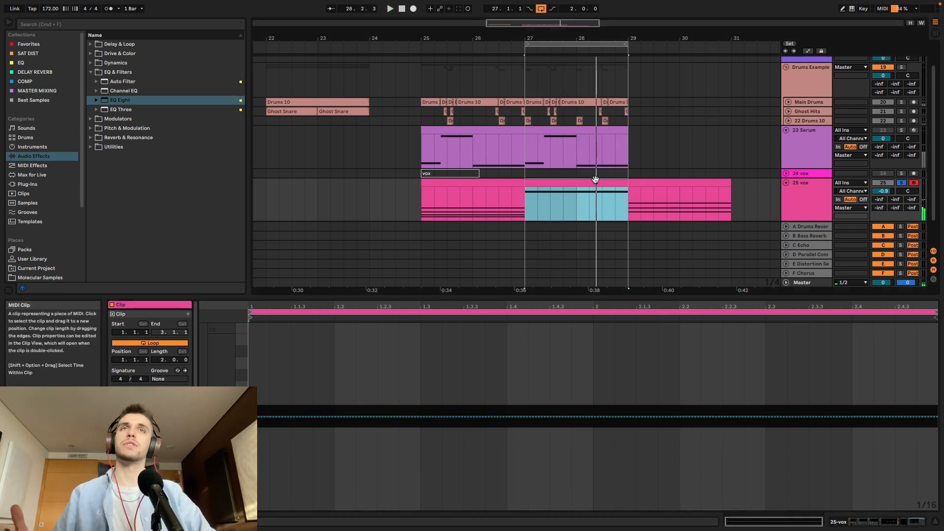
{"action": "key", "text": "super+d"}
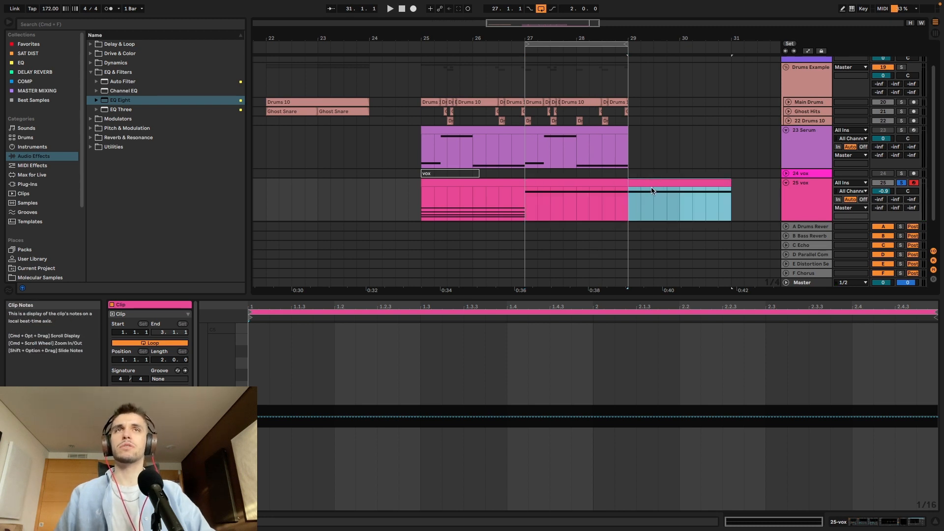
{"action": "left_click_drag", "start_coordinate": [587, 43], "coordinate": [690, 43]}
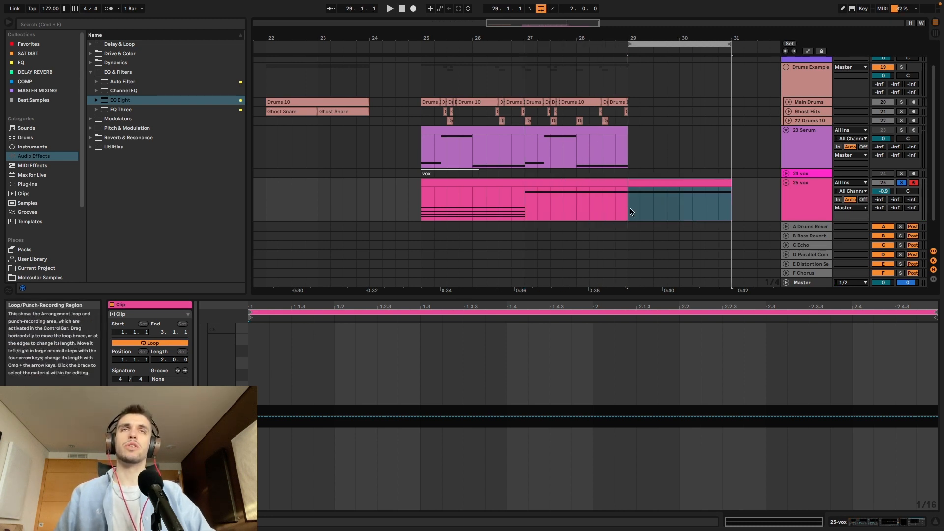
{"action": "left_click", "coordinate": [653, 179]}
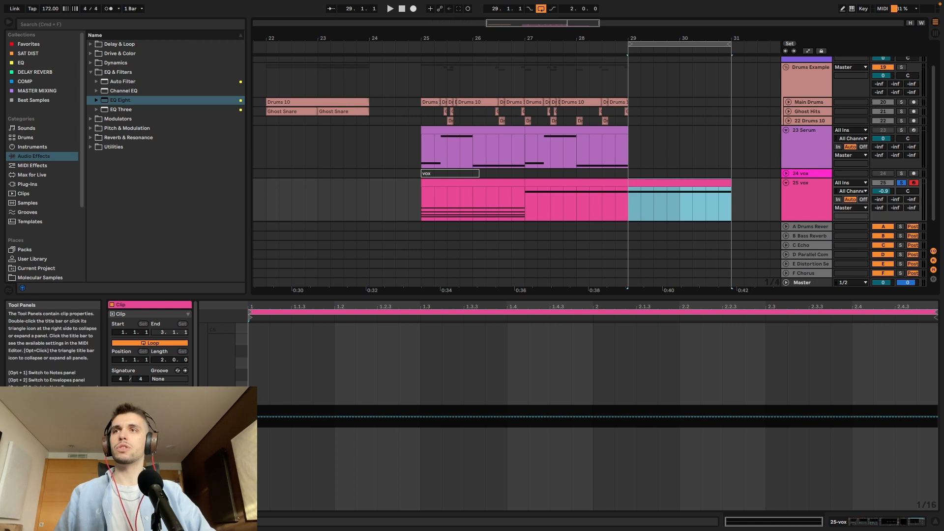
- Shorten the copied clip's F4 note to end at beat 1.3 and add an E3 note from beat 1.3 to bar 2
{"action": "left_click", "coordinate": [355, 415]}
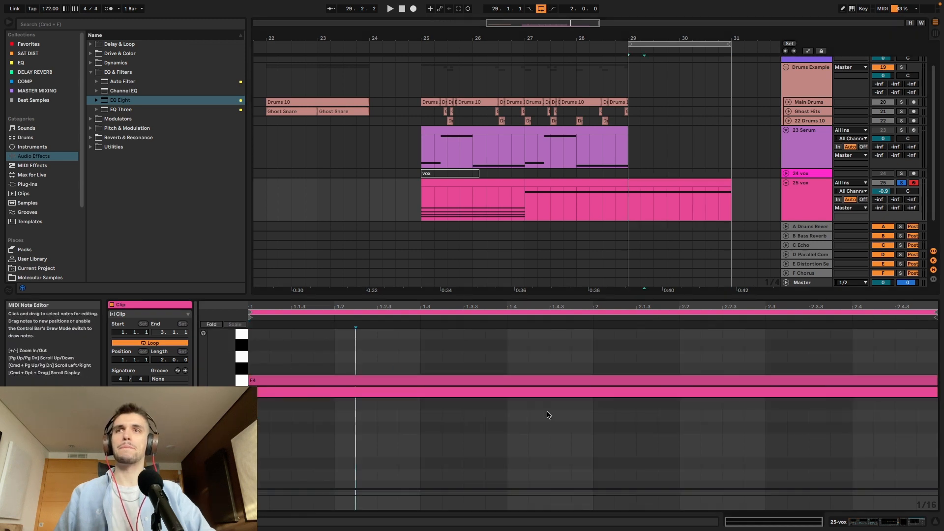
{"action": "left_click_drag", "start_coordinate": [936, 379], "coordinate": [594, 396]}
{"action": "double_click", "coordinate": [415, 396]}
{"action": "double_click", "coordinate": [426, 392]}
{"action": "left_click_drag", "start_coordinate": [566, 432], "coordinate": [551, 377]}
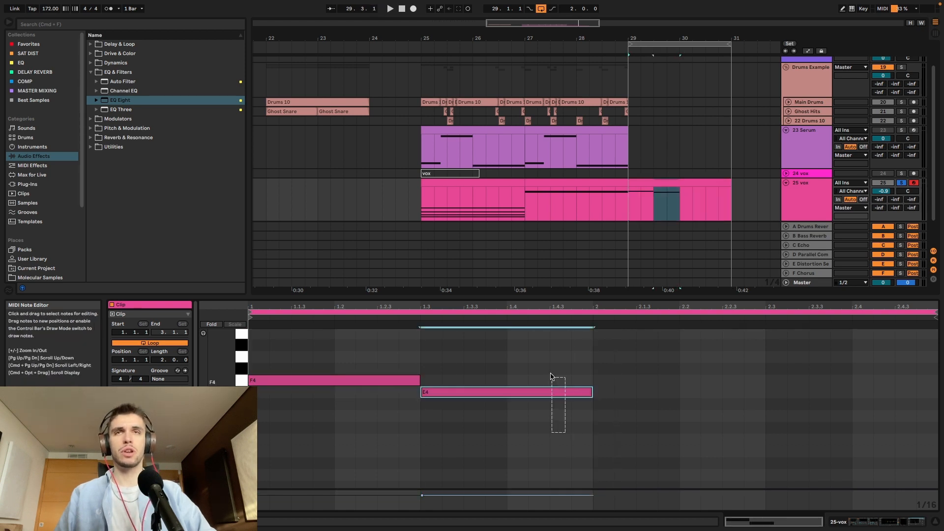
{"action": "key", "text": "shift+Down"}
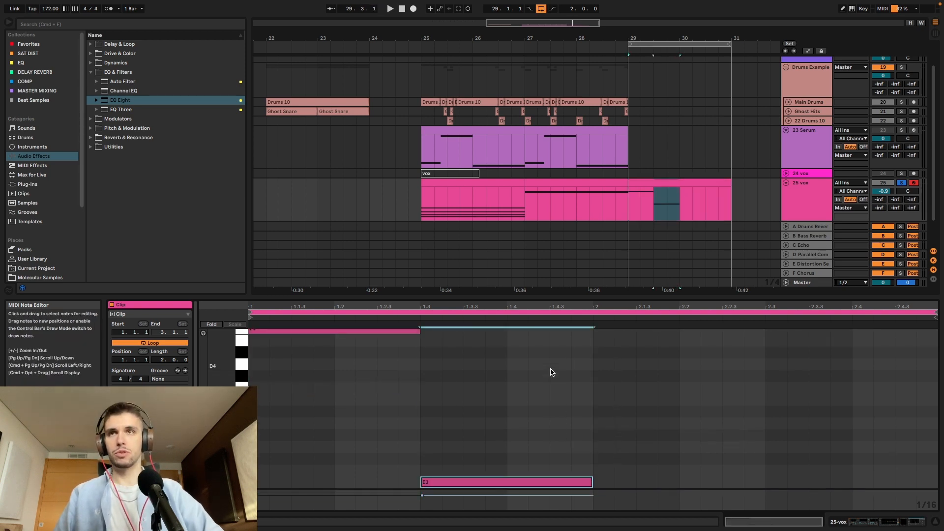
- Add a B3 note from bar 2 to the end of the clip and play the new melody
{"action": "double_click", "coordinate": [600, 399]}
{"action": "left_click_drag", "start_coordinate": [614, 399], "coordinate": [936, 399]}
{"action": "key", "text": "space"}
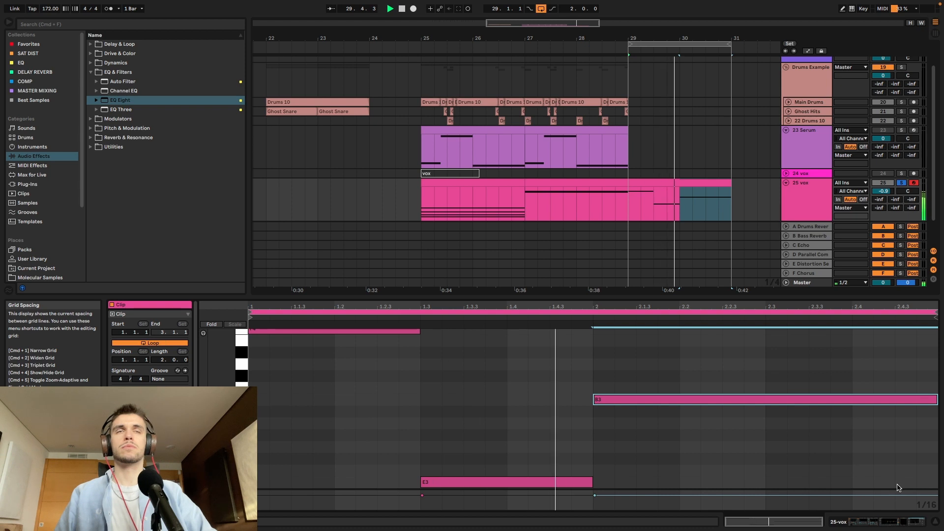
- Select all notes in the clip and transpose them down two octaves
{"action": "left_click_drag", "start_coordinate": [897, 487], "coordinate": [234, 300]}
{"action": "key", "text": "shift+Down"}
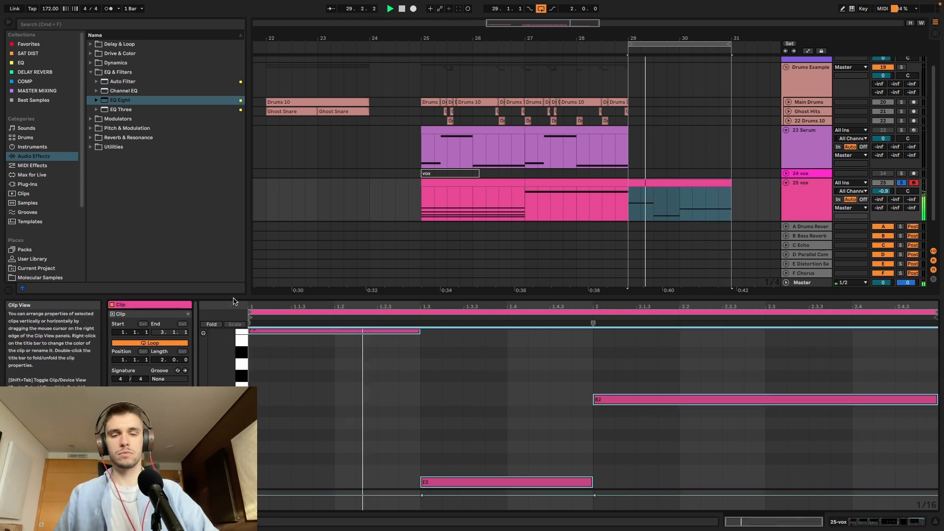
{"action": "key", "text": "shift+Down"}
- Set the Tremolator's rhythm to a 1/16th note in the vox track's EffectRack and close the plug-in window
{"action": "mouse_move", "coordinate": [907, 522]}
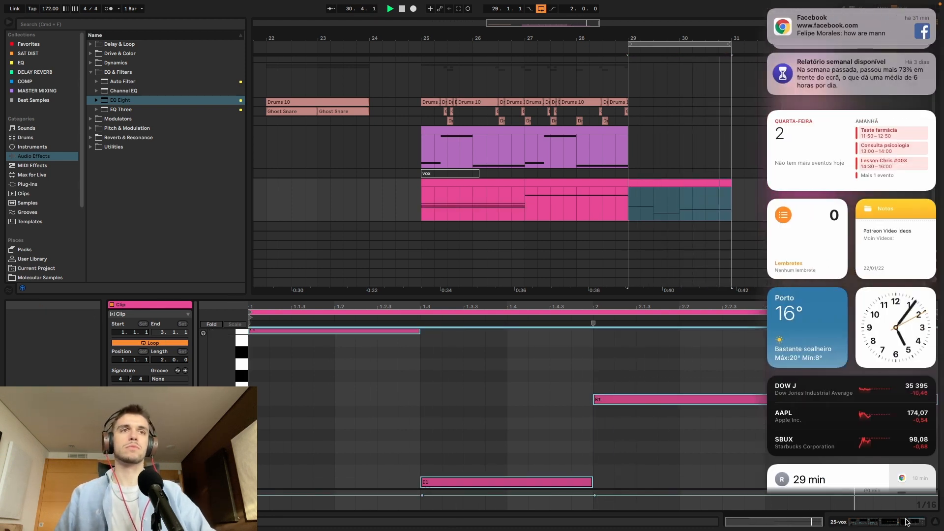
{"action": "left_click", "coordinate": [678, 409]}
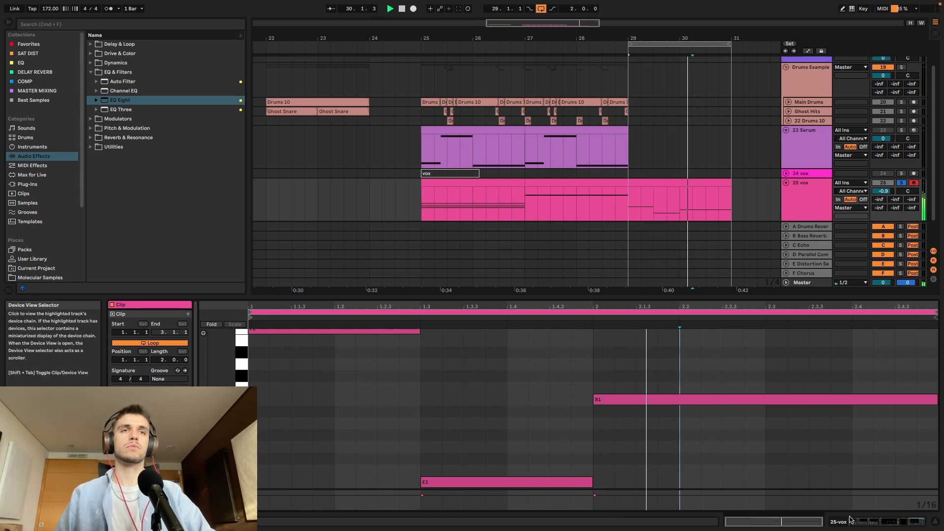
{"action": "left_click", "coordinate": [850, 521]}
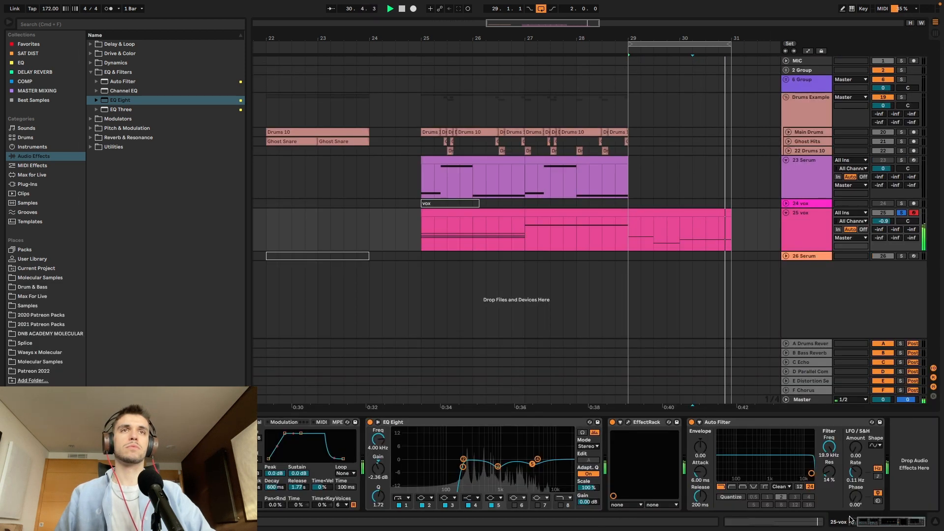
{"action": "left_click", "coordinate": [630, 423]}
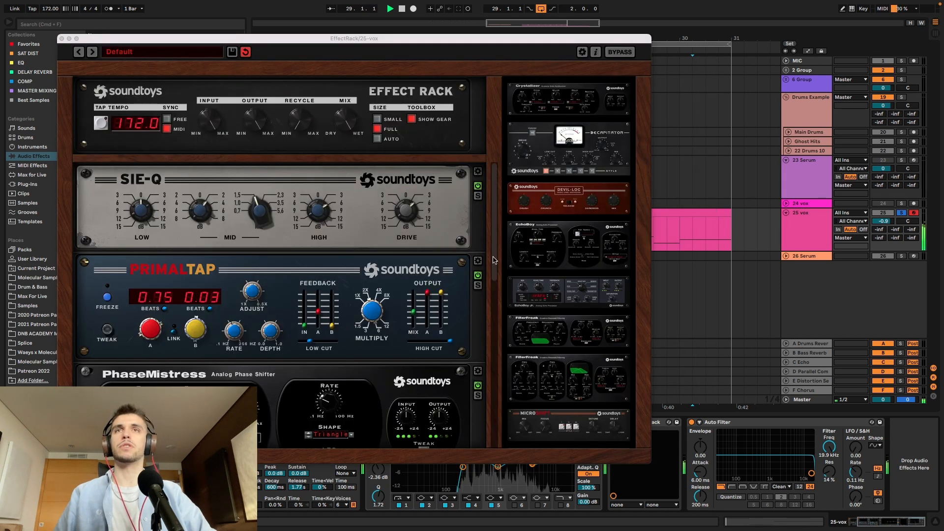
{"action": "scroll", "coordinate": [495, 260], "scroll_direction": "down", "scroll_amount": 10}
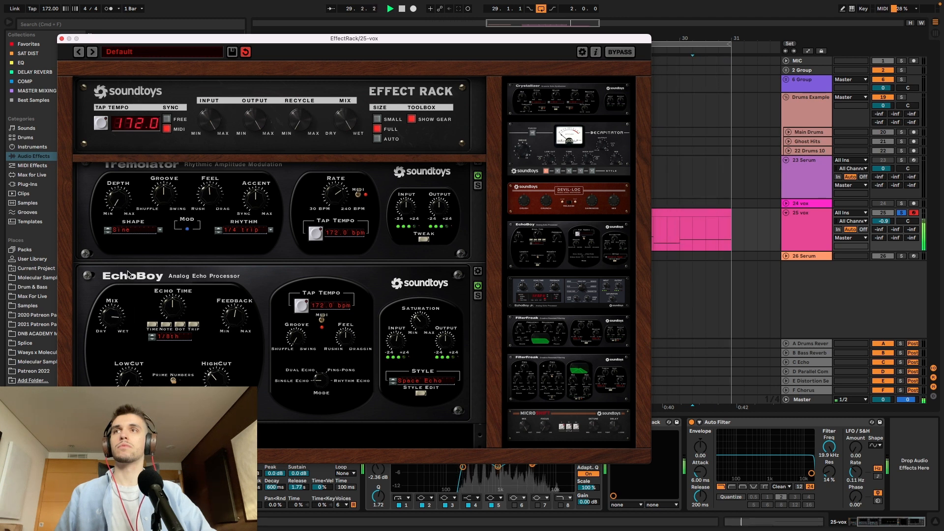
{"action": "left_click", "coordinate": [240, 229]}
{"action": "mouse_move", "coordinate": [240, 220]}
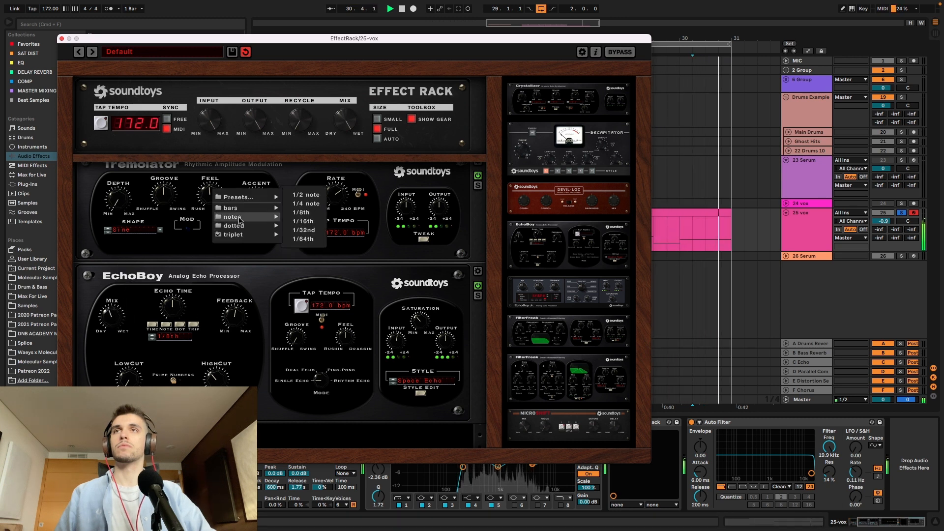
{"action": "left_click", "coordinate": [303, 222]}
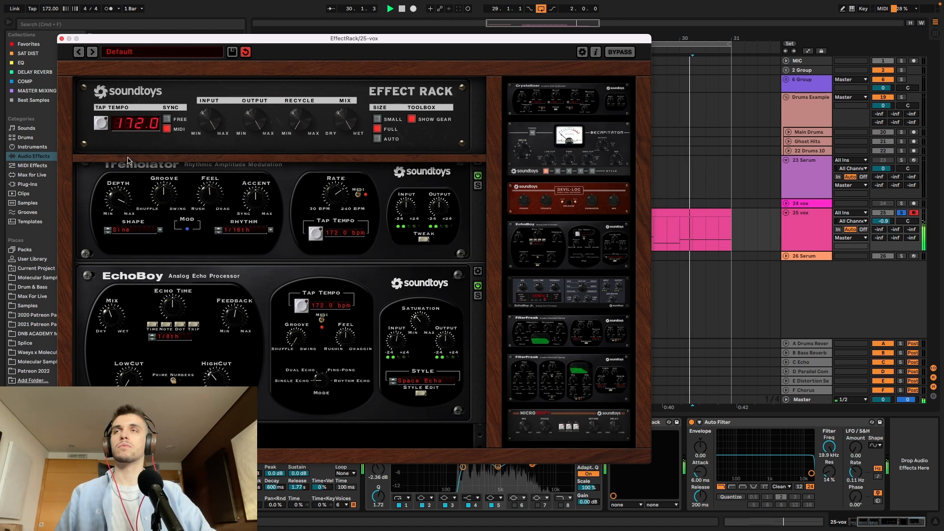
{"action": "left_click", "coordinate": [61, 38]}
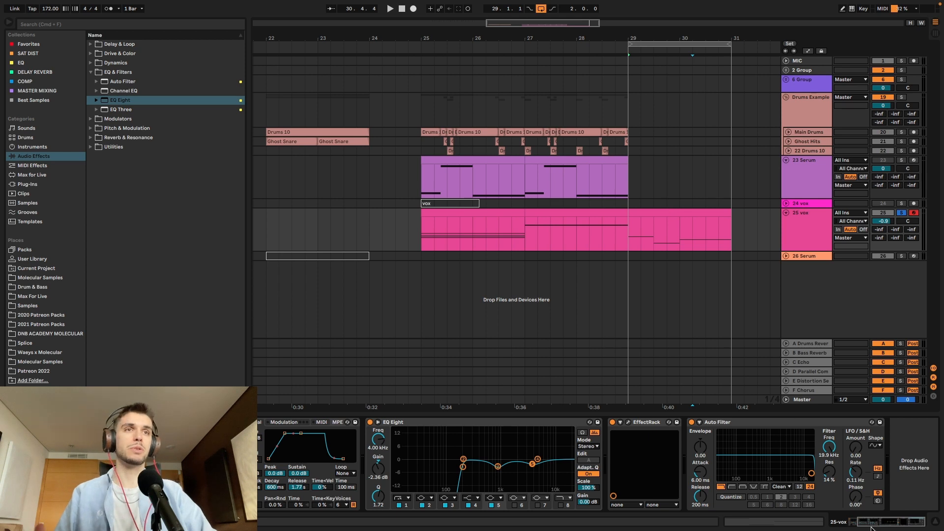
- Examine the vox track's source sample in Sampler, from the looped section out to the surrounding waveform
{"action": "left_click_drag", "start_coordinate": [872, 528], "coordinate": [851, 525]}
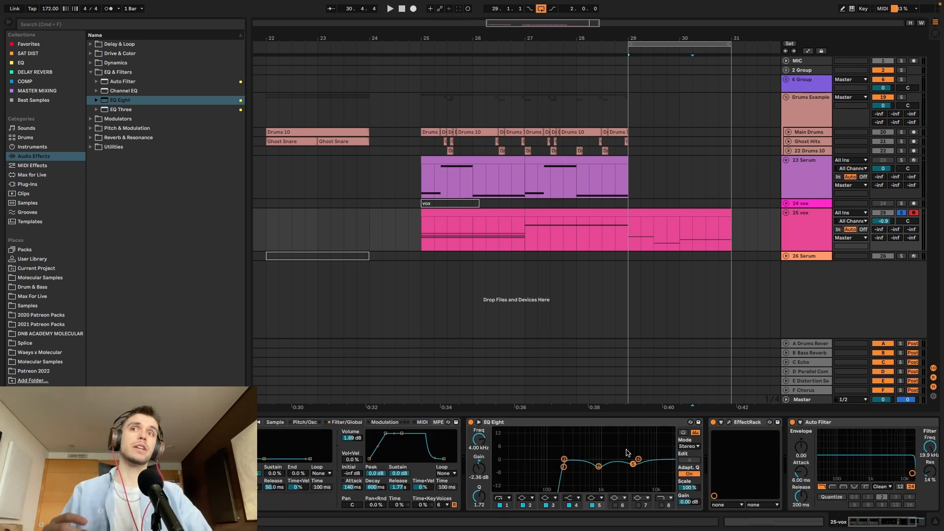
{"action": "left_click", "coordinate": [276, 424]}
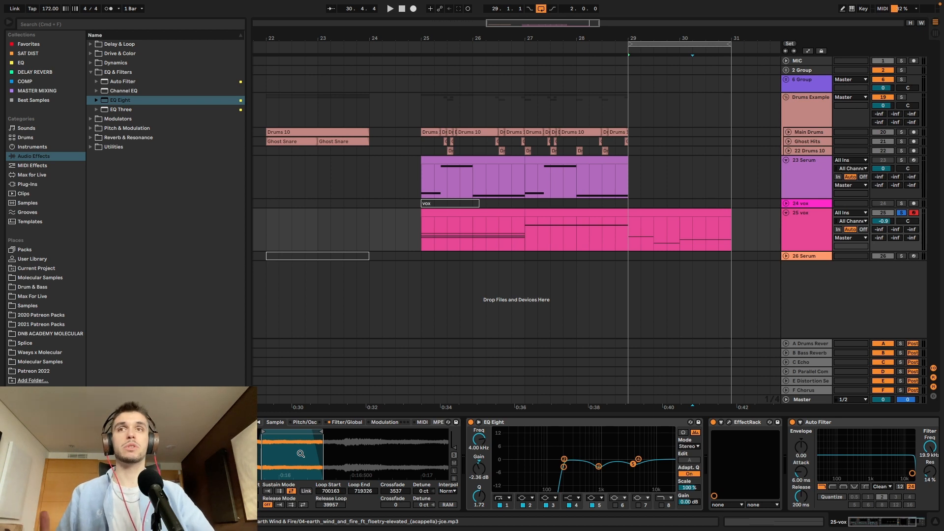
{"action": "left_click_drag", "start_coordinate": [300, 454], "coordinate": [301, 421]}
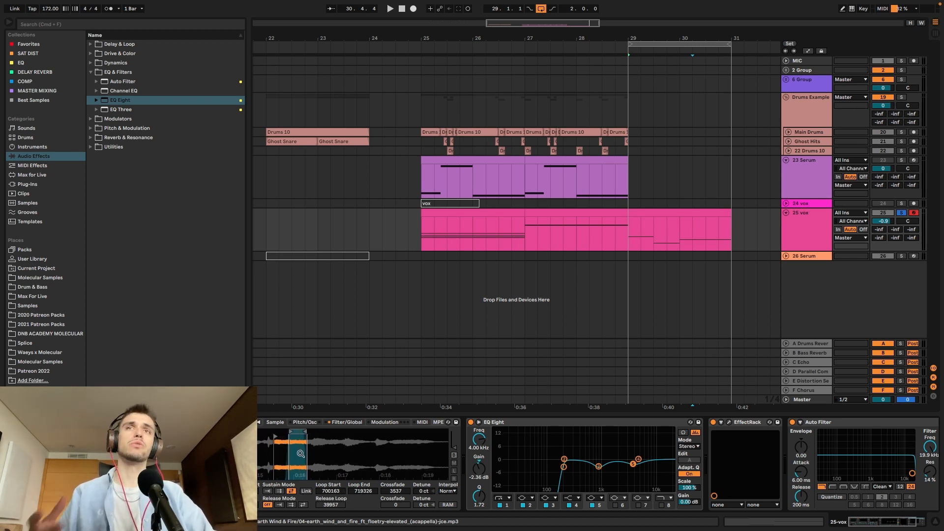
{"action": "left_click_drag", "start_coordinate": [301, 454], "coordinate": [301, 389]}
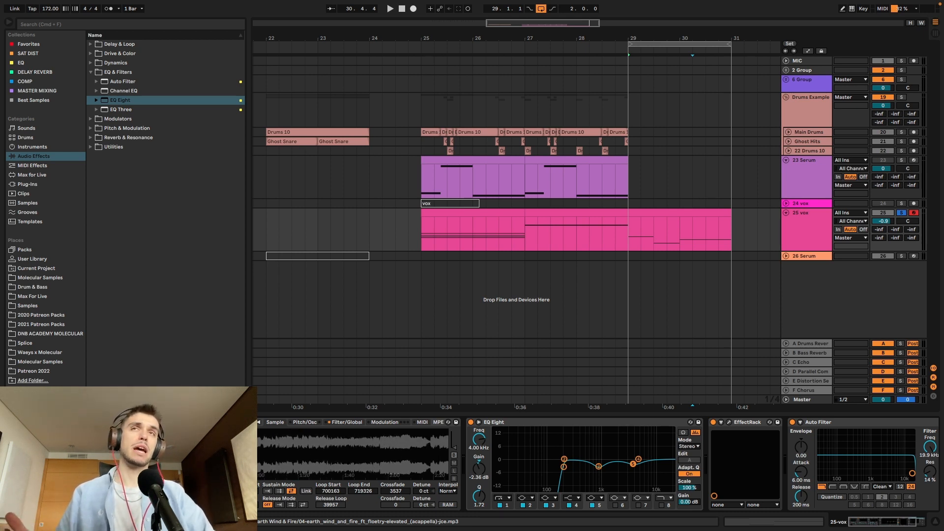